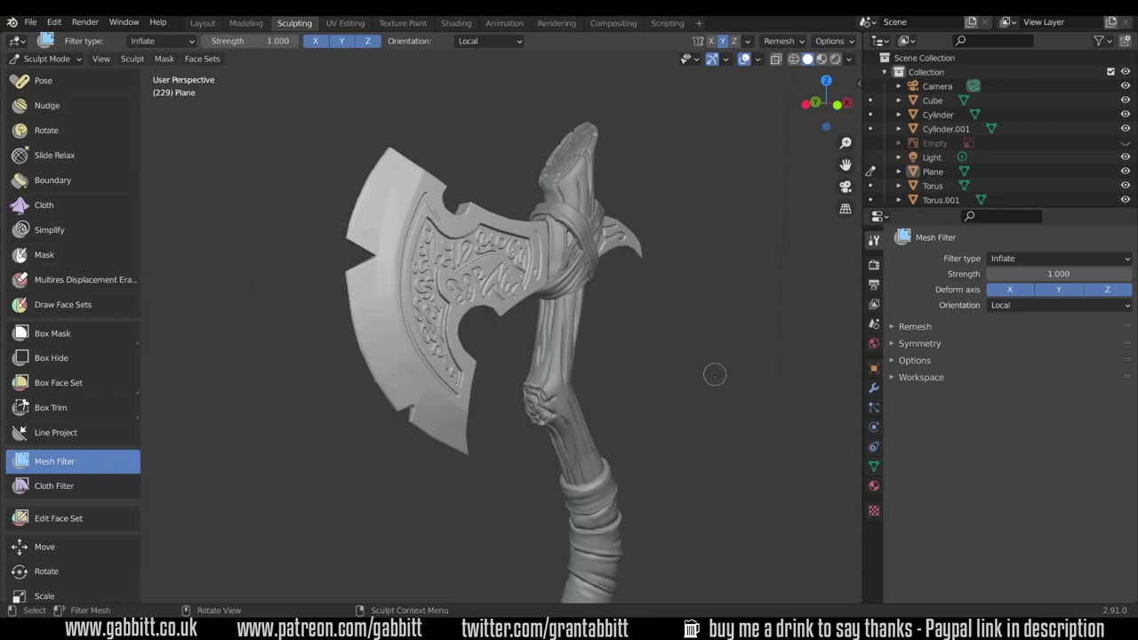
{"action": "middle_click_drag", "start_coordinate": [715, 374], "coordinate": [702, 378]}
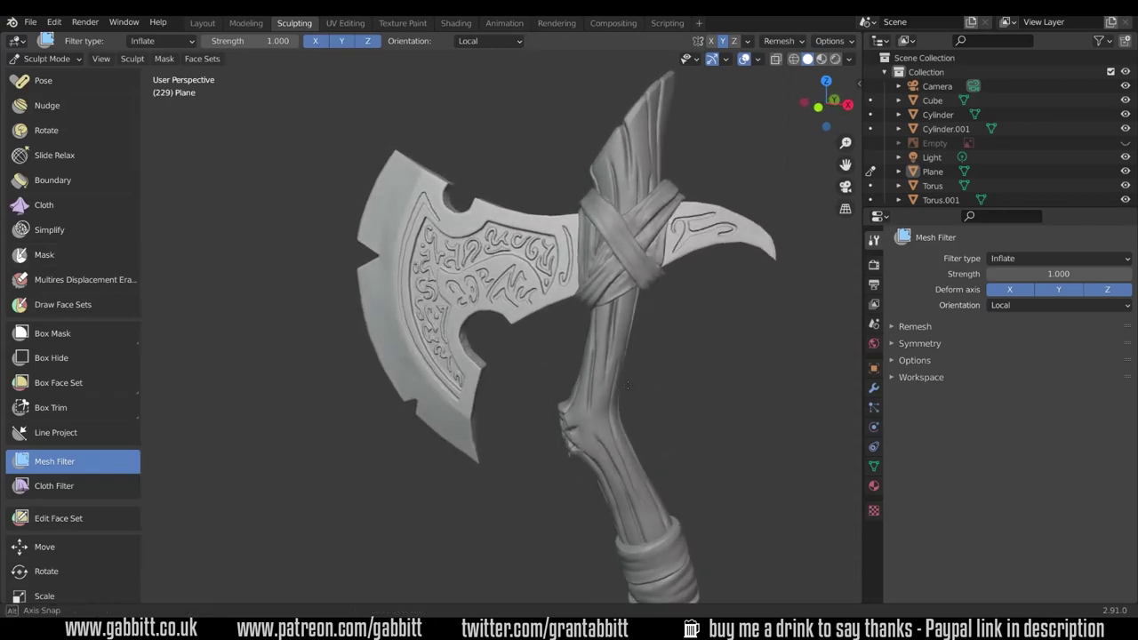
{"action": "mouse_move", "coordinate": [628, 384]}
{"action": "middle_mouse_down"}
{"action": "mouse_move", "coordinate": [583, 383]}
{"action": "mouse_move", "coordinate": [610, 379]}
{"action": "middle_mouse_up"}
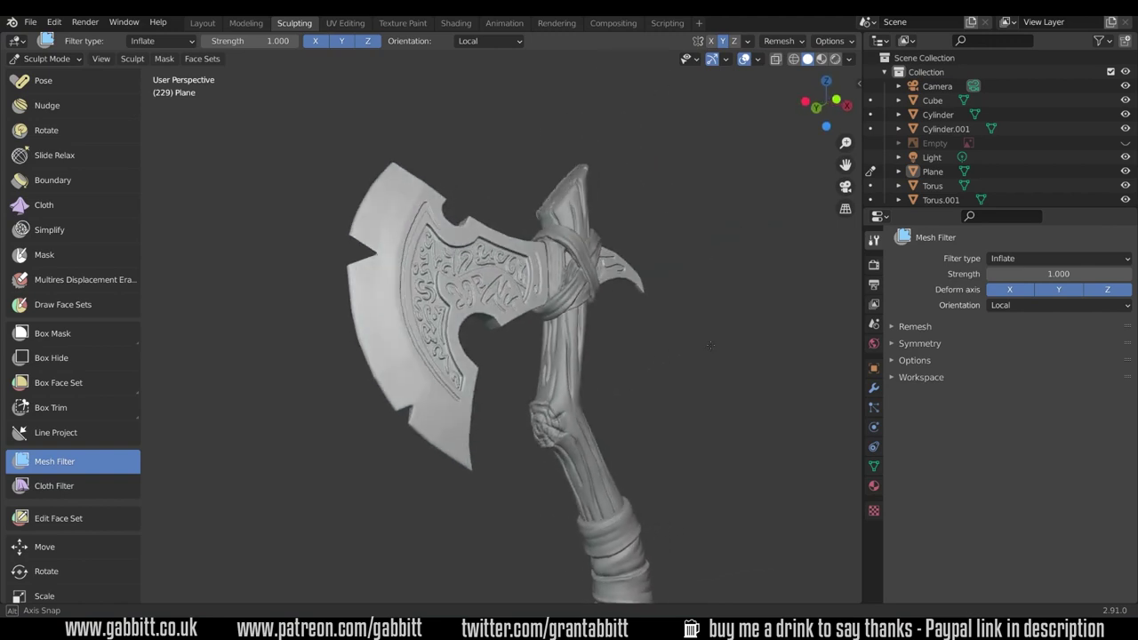
{"action": "middle_click_drag", "start_coordinate": [727, 348], "coordinate": [689, 391]}
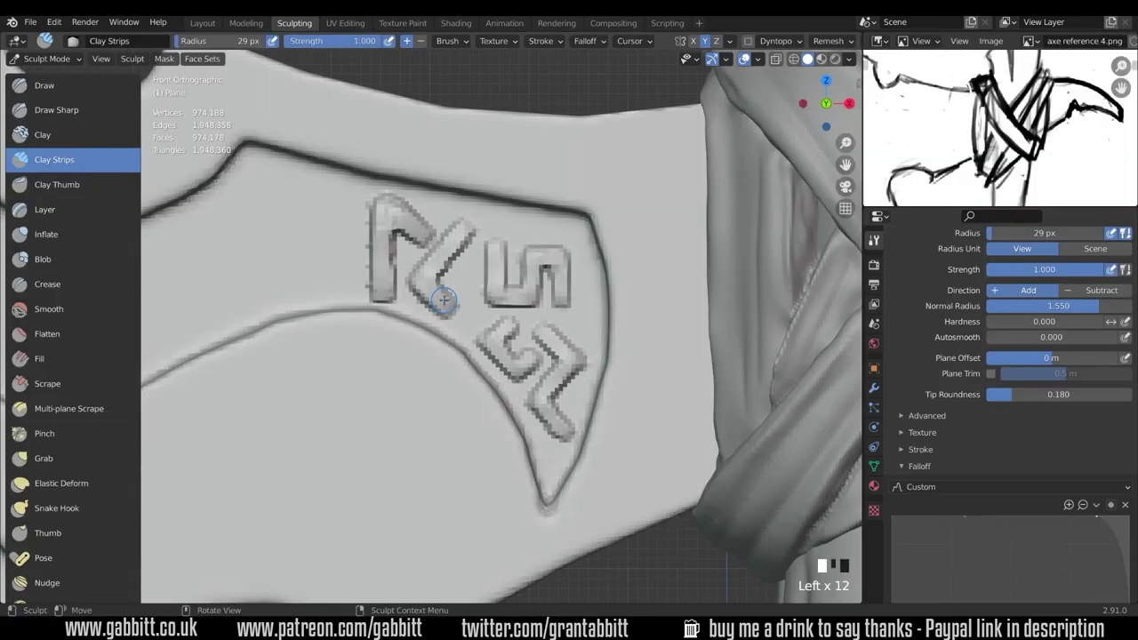
Step: Build up and smooth raised angular runes inside the axe blade's engraved panel with the Clay Strips brush
{"action": "mouse_move", "coordinate": [326, 210]}
{"action": "left_mouse_down"}
{"action": "mouse_move", "coordinate": [313, 267]}
{"action": "mouse_move", "coordinate": [354, 267]}
{"action": "left_mouse_up"}
{"action": "middle_click_drag", "start_coordinate": [355, 266], "coordinate": [467, 325], "text": "ctrl"}
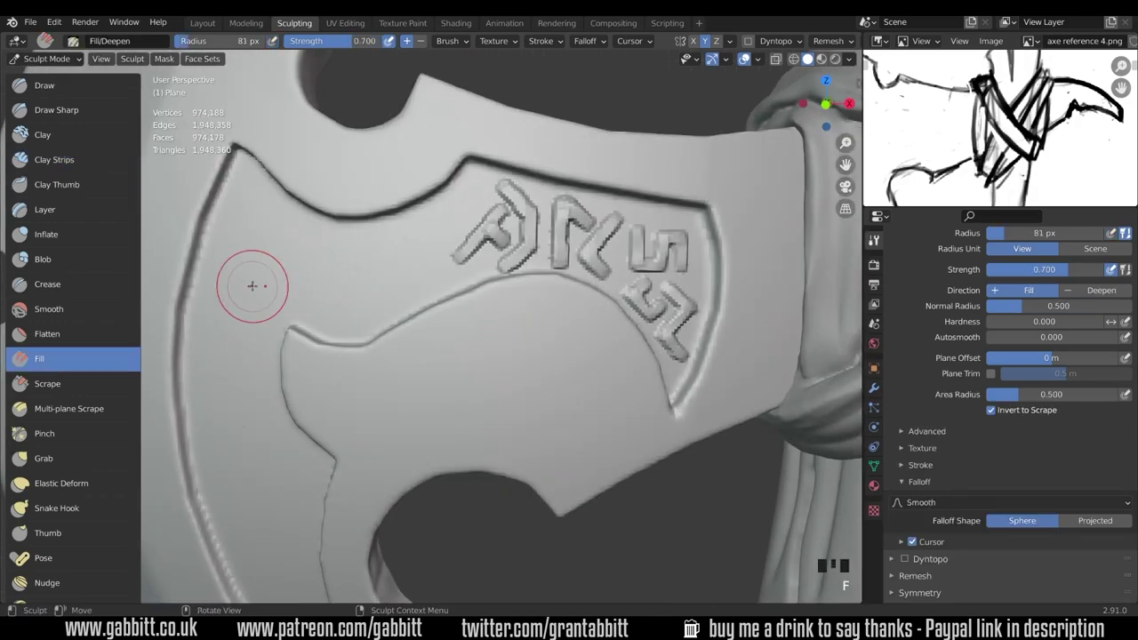
{"action": "middle_click_drag", "start_coordinate": [254, 285], "coordinate": [426, 258]}
{"action": "key", "text": "KP_1"}
{"action": "scroll", "coordinate": [409, 251], "scroll_direction": "up", "scroll_amount": 3}
{"action": "left_click_drag", "start_coordinate": [412, 252], "coordinate": [569, 252], "text": "shift"}
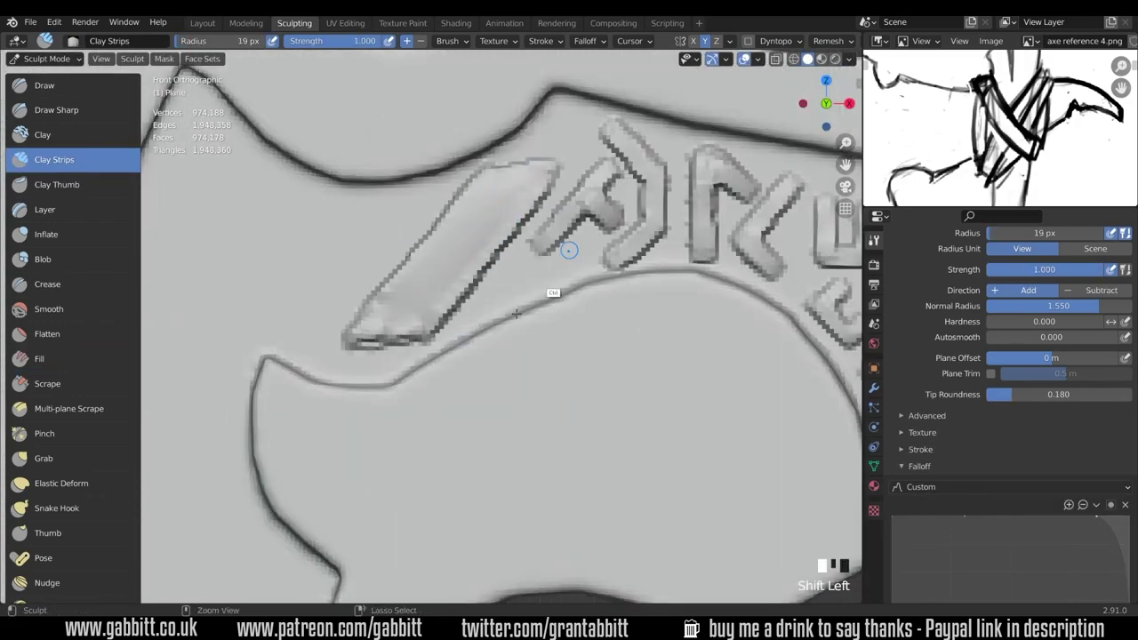
Step: Add and smooth further Clay Strips strokes beside the broad slanted strip in the blade's panel
{"action": "middle_click_drag", "start_coordinate": [570, 251], "coordinate": [526, 188]}
{"action": "key", "text": "KP_1"}
{"action": "left_click_drag", "start_coordinate": [391, 275], "coordinate": [471, 236]}
{"action": "left_click_drag", "start_coordinate": [462, 231], "coordinate": [433, 249], "text": "shift"}
{"action": "scroll", "coordinate": [433, 249], "scroll_direction": "down", "scroll_amount": 2}
{"action": "left_click_drag", "start_coordinate": [467, 307], "coordinate": [509, 194]}
{"action": "left_click_drag", "start_coordinate": [509, 194], "coordinate": [532, 240]}
{"action": "middle_click_drag", "start_coordinate": [532, 239], "coordinate": [532, 294], "text": "ctrl"}
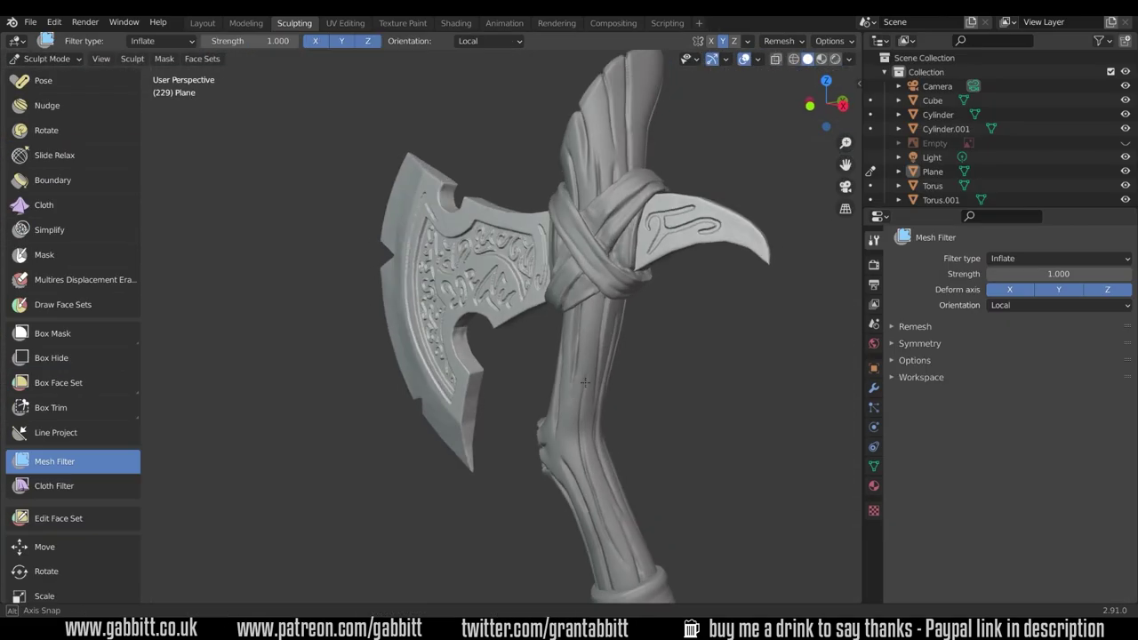
{"action": "middle_click_drag", "start_coordinate": [551, 392], "coordinate": [715, 375]}
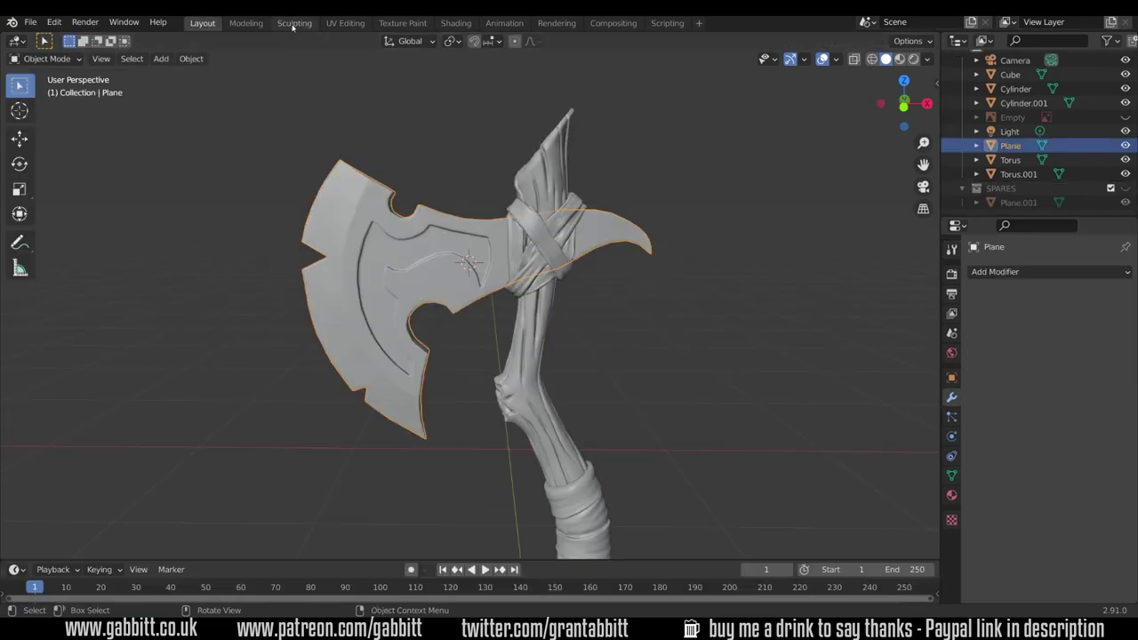
Step: Switch to the Sculpting workspace and set up the Mask brush with a radius of 25 px
{"action": "left_click", "coordinate": [294, 23]}
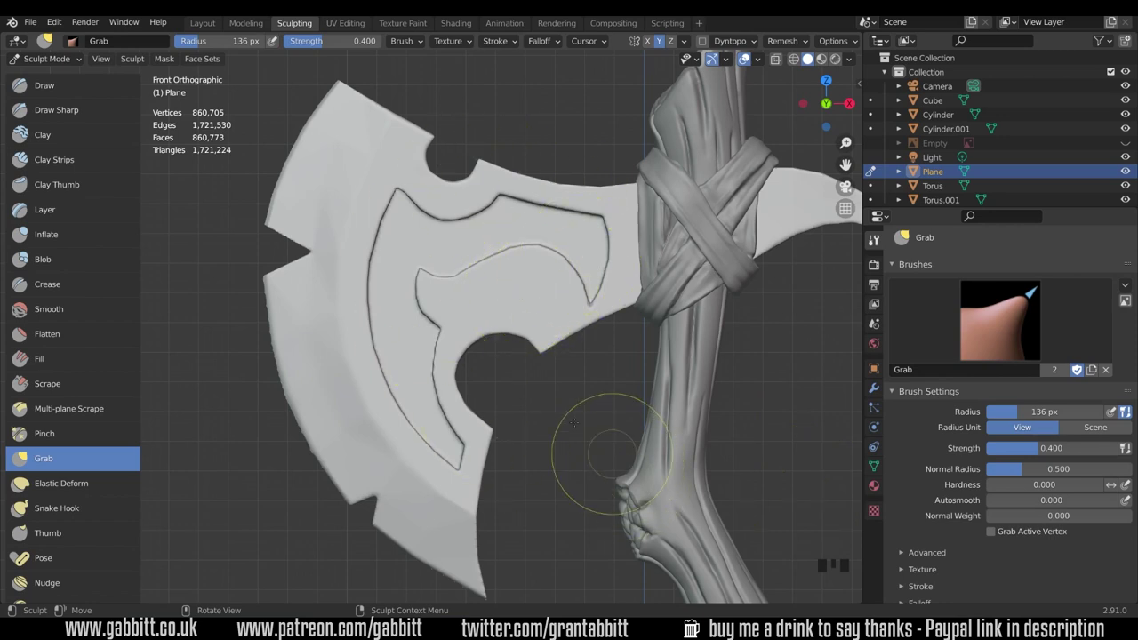
{"action": "middle_click_drag", "start_coordinate": [80, 525], "coordinate": [65, 410]}
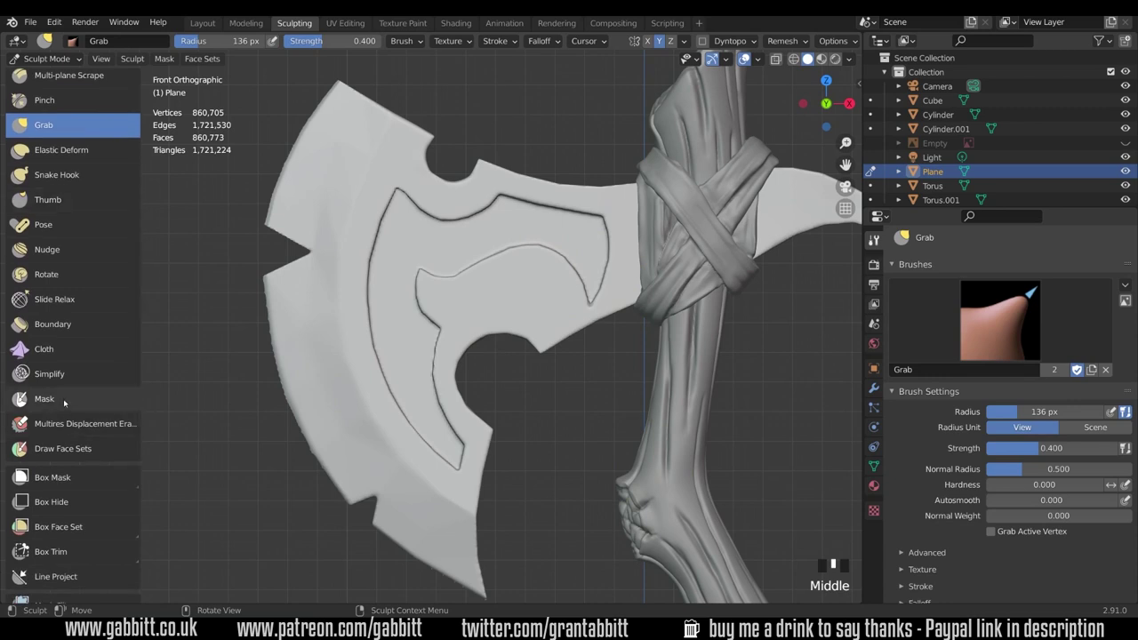
{"action": "left_click", "coordinate": [64, 403]}
{"action": "key", "text": "f"}
{"action": "key", "text": "f"}
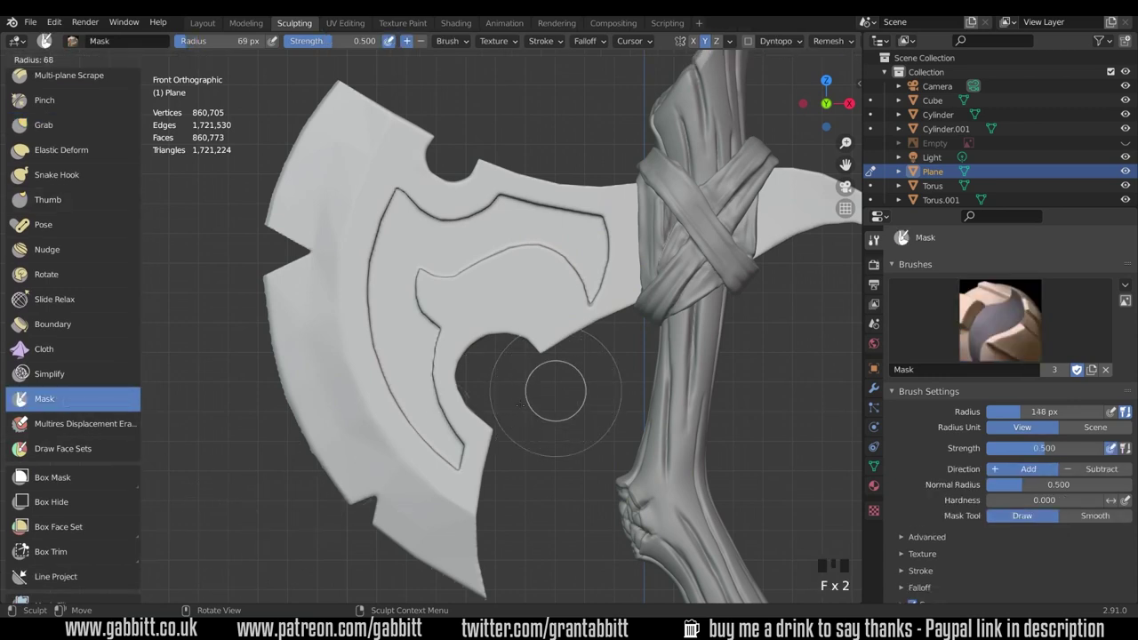
{"action": "left_click", "coordinate": [523, 405]}
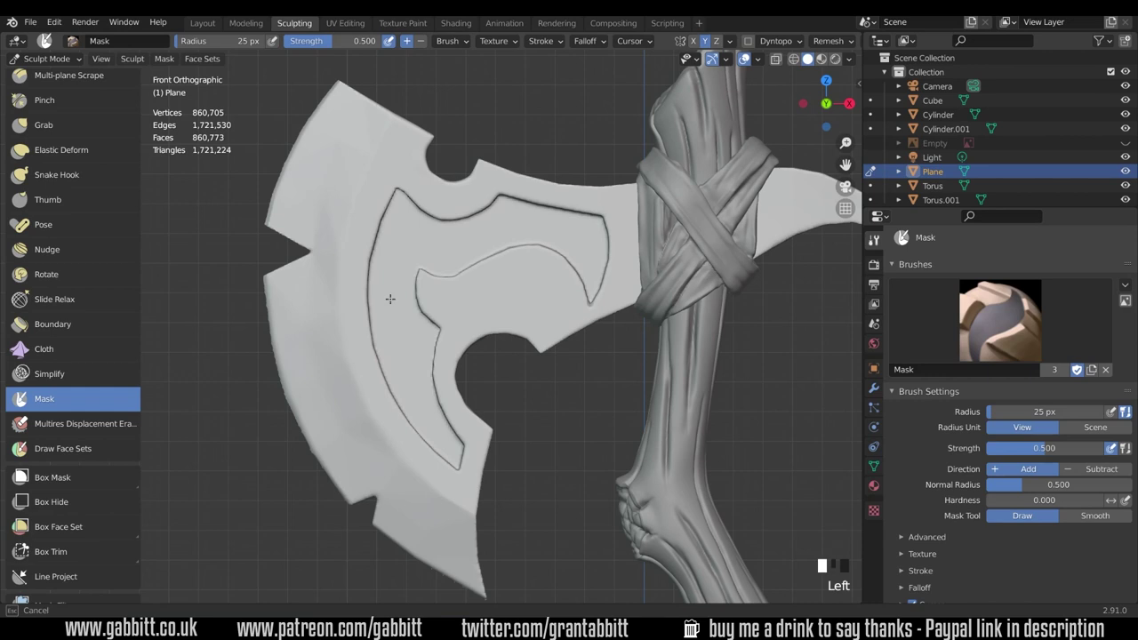
Step: Mask a short vertical strip in the blade's engraved panel and sculpt around it with the Draw brush
{"action": "mouse_move", "coordinate": [390, 299]}
{"action": "left_mouse_down"}
{"action": "mouse_move", "coordinate": [396, 352]}
{"action": "mouse_move", "coordinate": [416, 356]}
{"action": "left_mouse_up"}
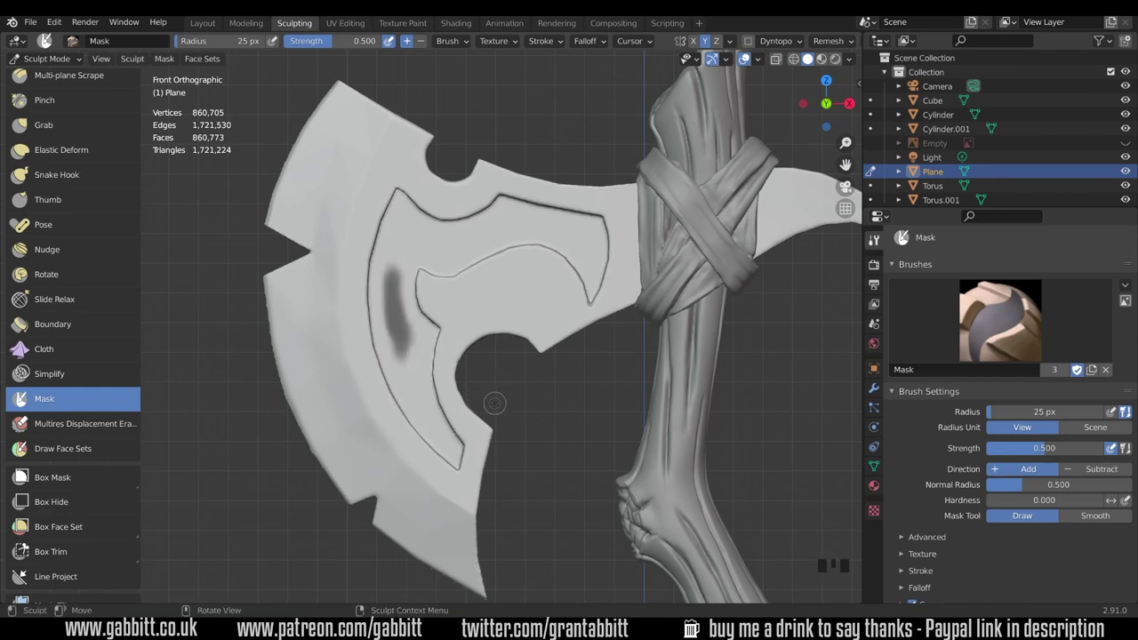
{"action": "middle_click_drag", "start_coordinate": [54, 124], "coordinate": [55, 454]}
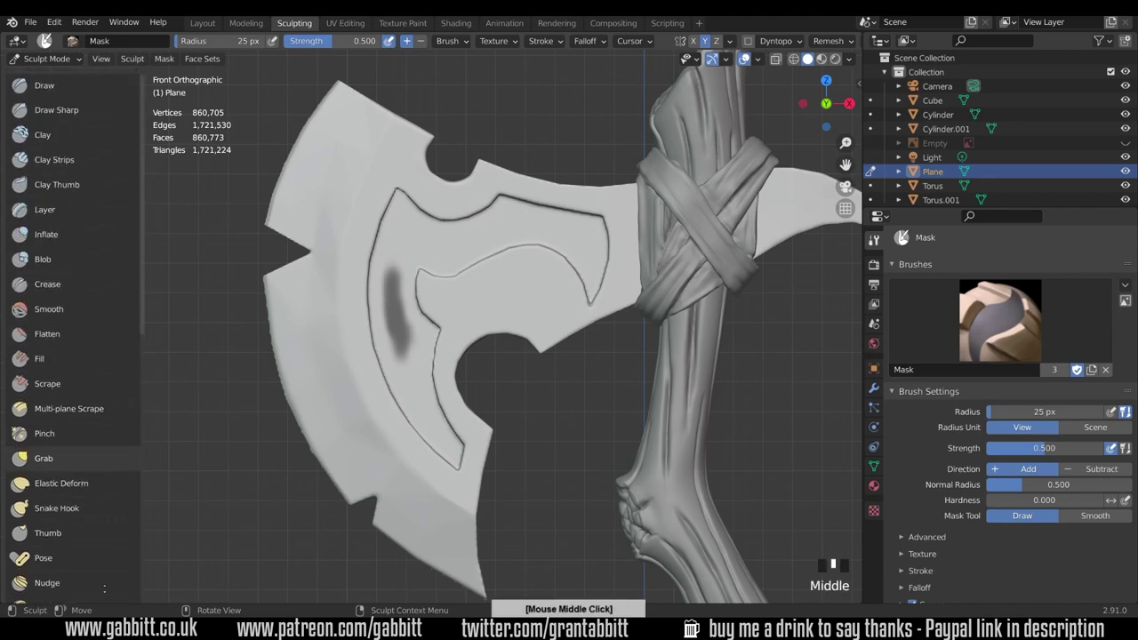
{"action": "left_click", "coordinate": [67, 89]}
{"action": "mouse_move", "coordinate": [406, 258]}
{"action": "left_mouse_down"}
{"action": "mouse_move", "coordinate": [382, 285]}
{"action": "mouse_move", "coordinate": [405, 314]}
{"action": "mouse_move", "coordinate": [392, 325]}
{"action": "mouse_move", "coordinate": [397, 359]}
{"action": "left_mouse_up"}
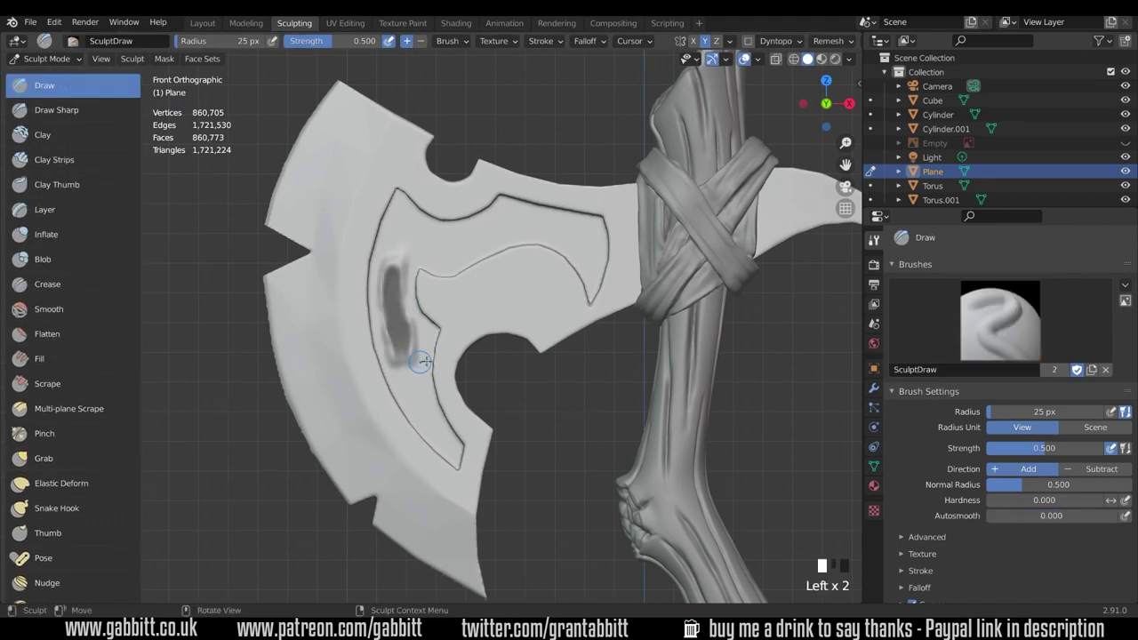
{"action": "mouse_move", "coordinate": [420, 363]}
{"action": "middle_mouse_down"}
{"action": "mouse_move", "coordinate": [442, 392]}
{"action": "mouse_move", "coordinate": [418, 391]}
{"action": "mouse_move", "coordinate": [452, 388]}
{"action": "middle_mouse_up"}
Step: Undo the Draw strokes and the masked strip on the blade
{"action": "key", "text": "ctrl+z"}
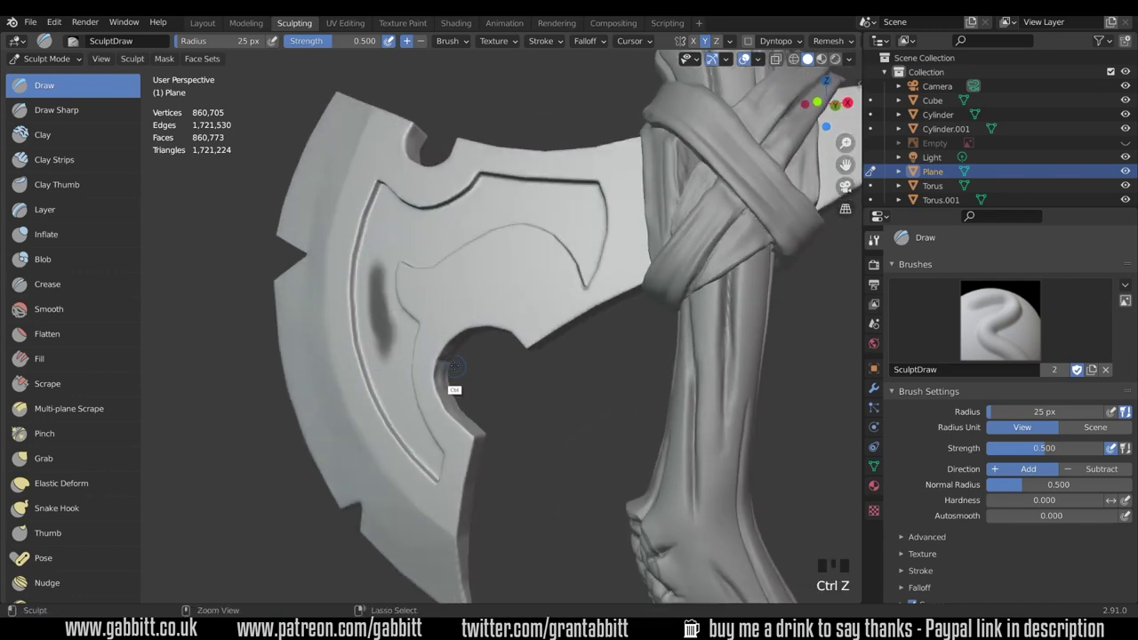
{"action": "key", "text": "ctrl+z"}
{"action": "key", "text": "ctrl+z"}
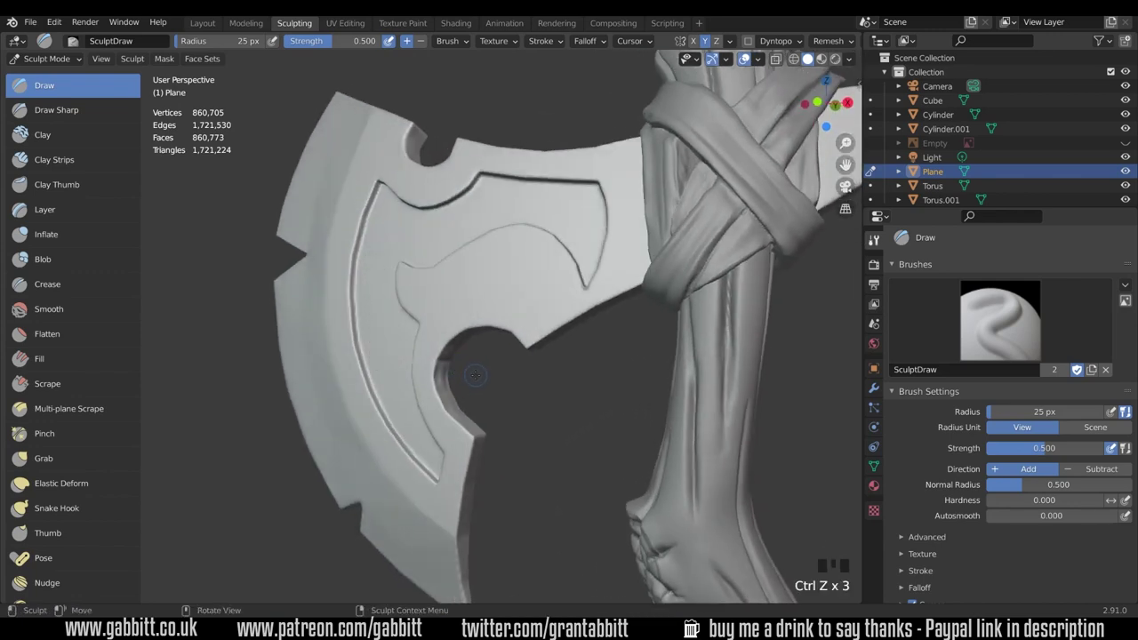
Step: Choose the Mask brush, view the blade from the front and set the brush hardness to 0.741
{"action": "scroll", "coordinate": [72, 356], "scroll_direction": "down", "scroll_amount": 10}
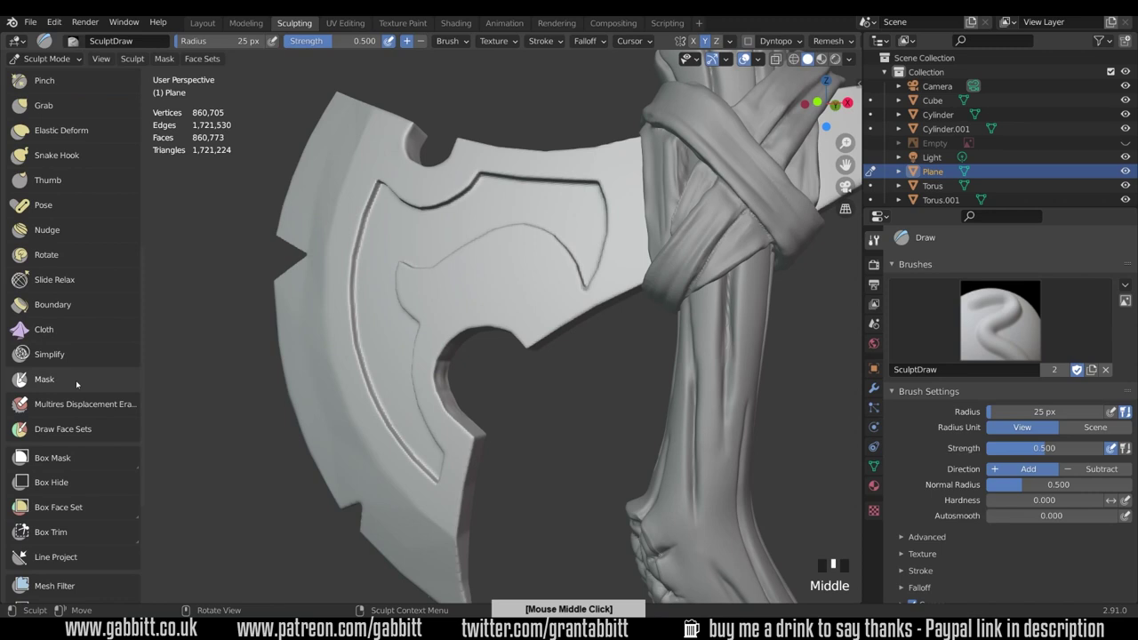
{"action": "left_click", "coordinate": [44, 379]}
{"action": "key", "text": "KP_1"}
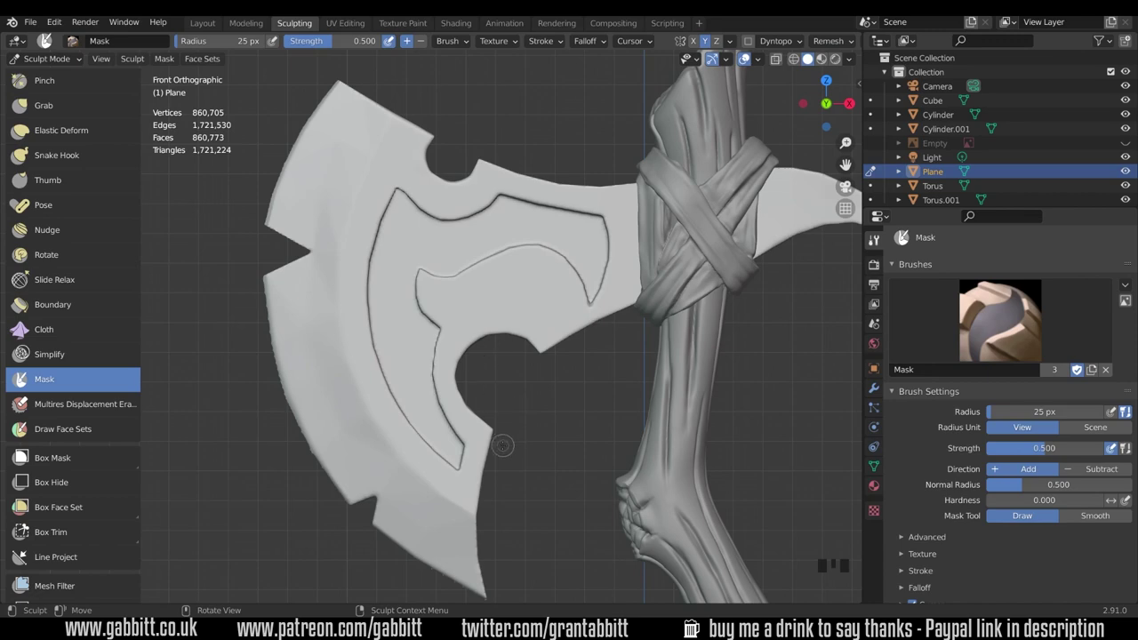
{"action": "middle_click_drag", "start_coordinate": [503, 449], "coordinate": [508, 303], "text": "ctrl"}
{"action": "left_click_drag", "start_coordinate": [1005, 501], "coordinate": [1078, 507]}
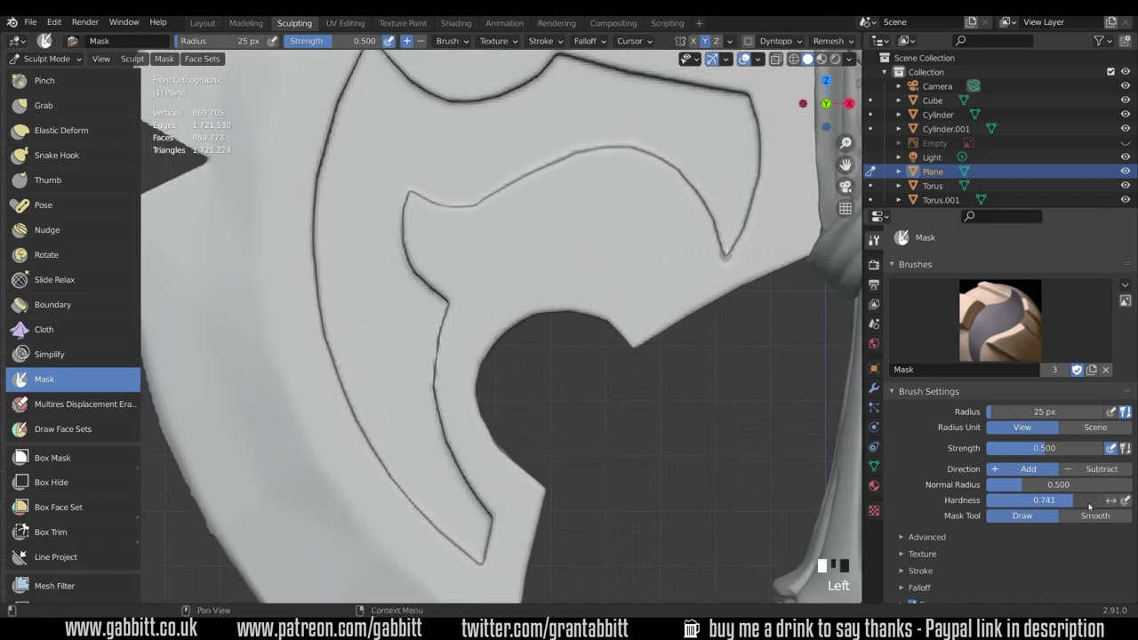
Step: Paint a slanted mask stroke in the curved blade panel and a small mask patch below it
{"action": "mouse_move", "coordinate": [361, 288]}
{"action": "left_mouse_down"}
{"action": "mouse_move", "coordinate": [373, 322]}
{"action": "mouse_move", "coordinate": [368, 275]}
{"action": "left_mouse_up"}
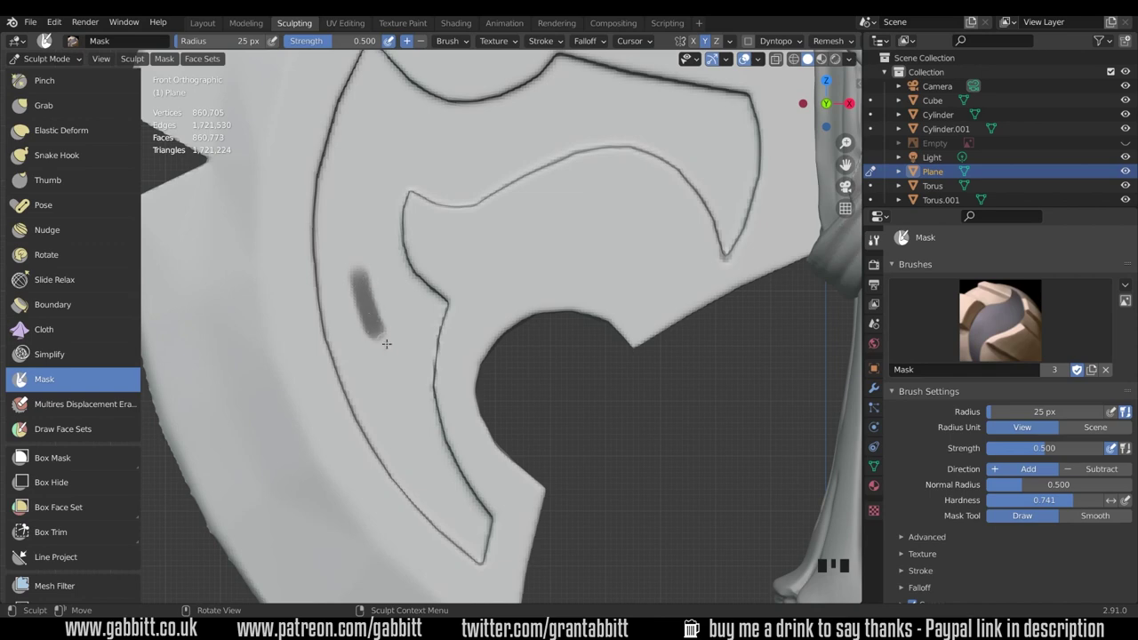
{"action": "middle_click_drag", "start_coordinate": [397, 341], "coordinate": [409, 270], "text": "ctrl"}
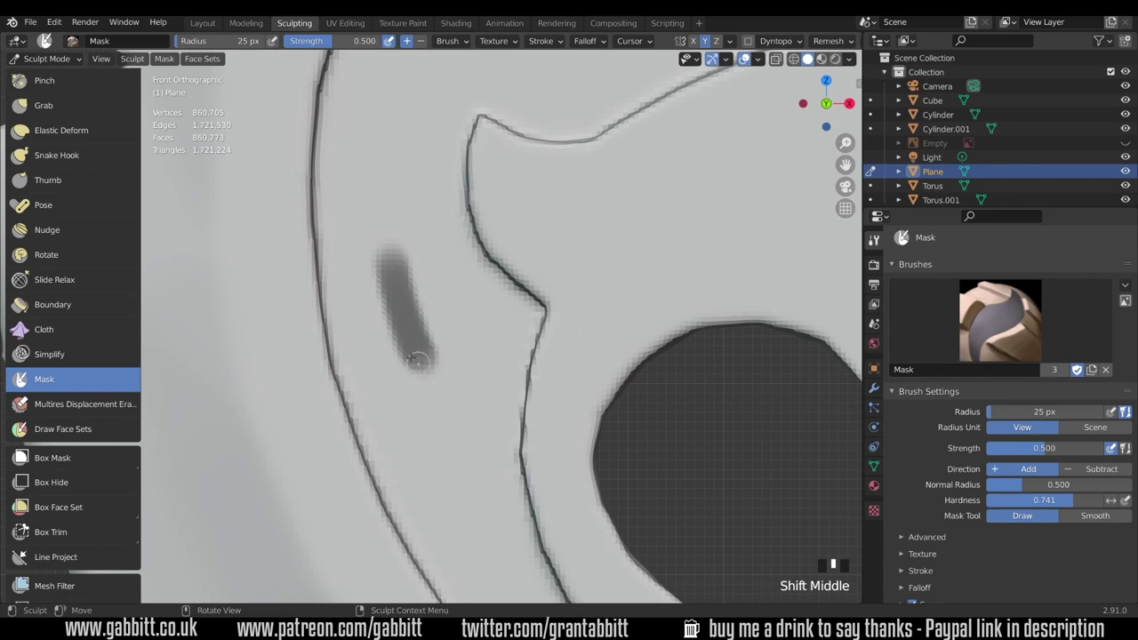
{"action": "mouse_move", "coordinate": [465, 439]}
{"action": "left_mouse_down"}
{"action": "mouse_move", "coordinate": [449, 431]}
{"action": "mouse_move", "coordinate": [468, 448]}
{"action": "left_mouse_up"}
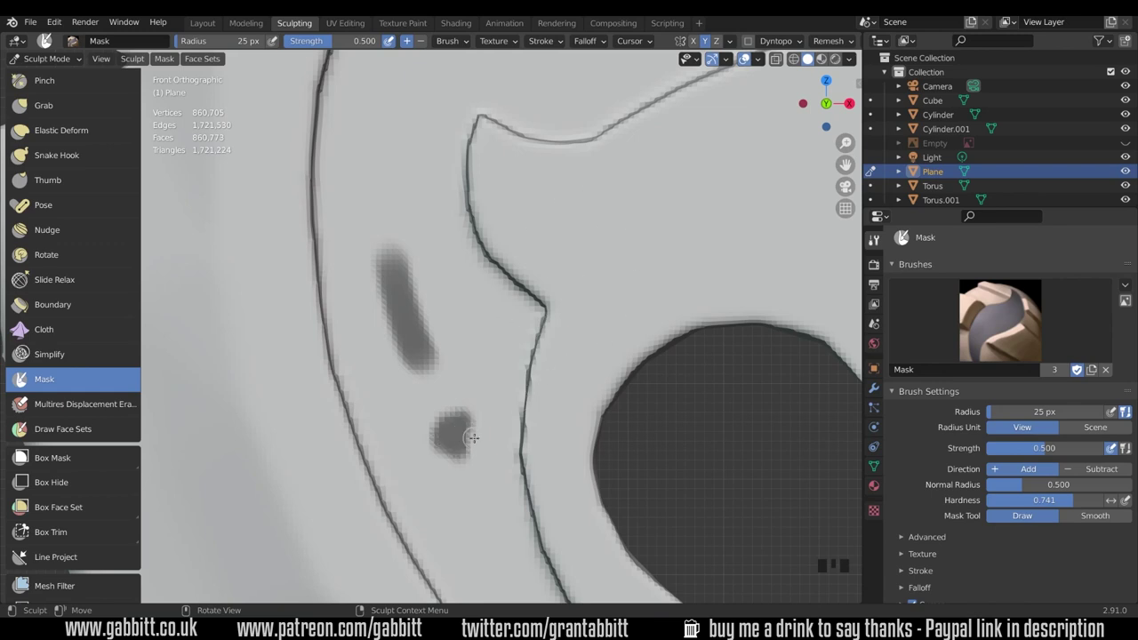
Step: Undo the slanted mask stroke and the small mask patch
{"action": "key", "text": "ctrl+z"}
{"action": "key", "text": "ctrl+z"}
{"action": "key", "text": "ctrl+z"}
{"action": "key", "text": "ctrl+z"}
{"action": "key", "text": "ctrl+z"}
{"action": "key", "text": "ctrl+z"}
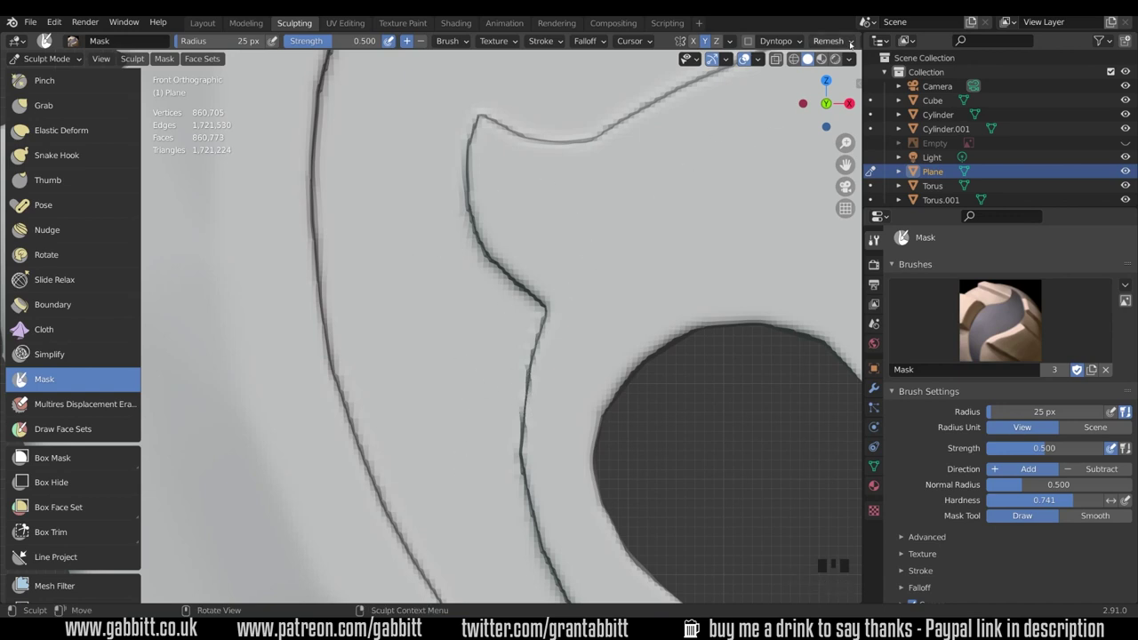
Step: Remesh the blade with a voxel size of 0.003 m
{"action": "left_click", "coordinate": [830, 40]}
{"action": "left_click", "coordinate": [837, 69]}
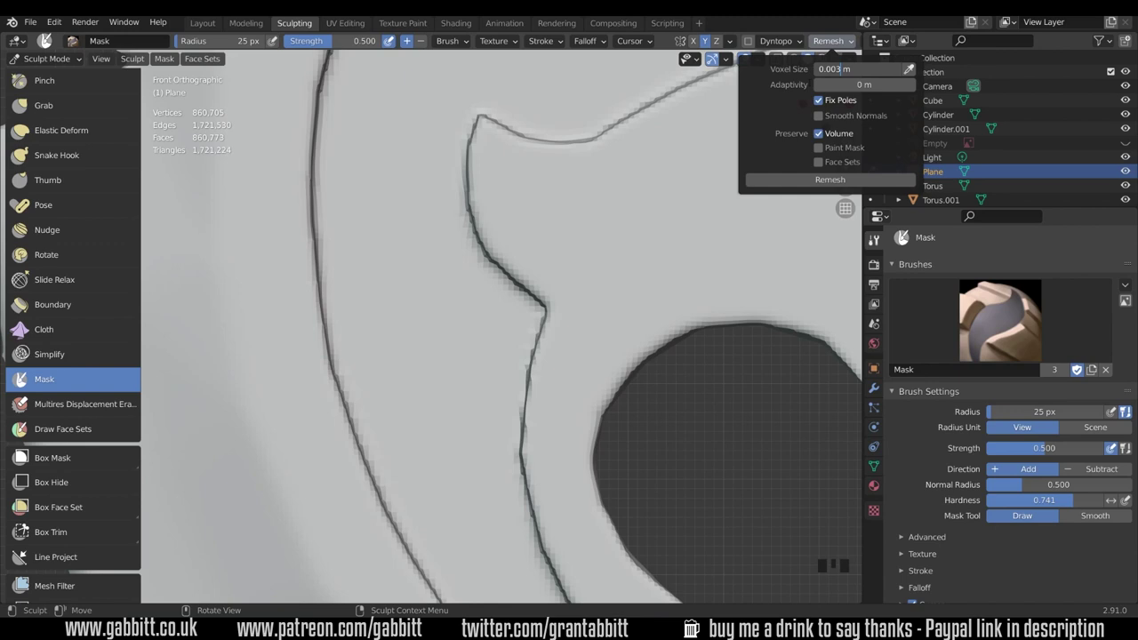
{"action": "key", "text": "Return"}
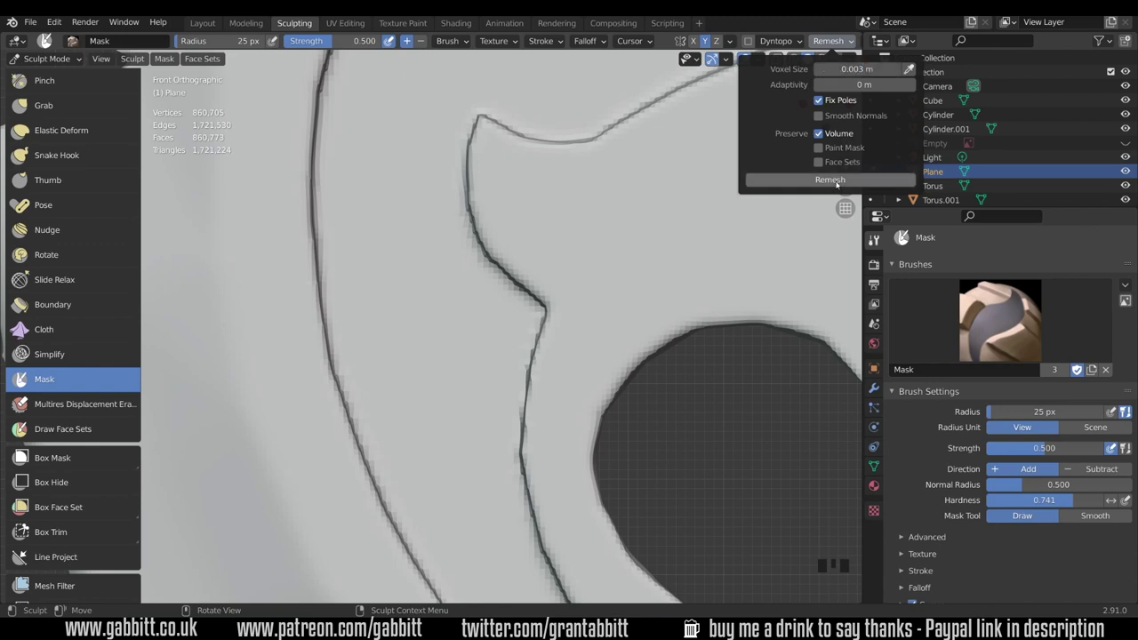
{"action": "left_click", "coordinate": [836, 181]}
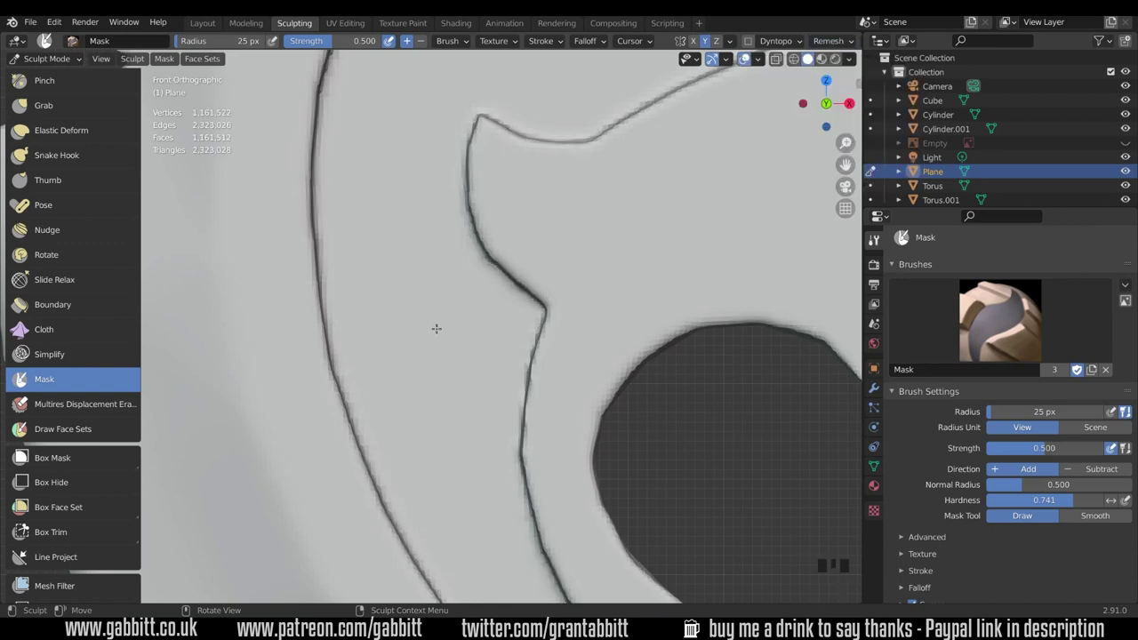
Step: Paint two short vertical mask strips side by side in the curved blade panel, going over each repeatedly
{"action": "mouse_move", "coordinate": [437, 322]}
{"action": "left_mouse_down"}
{"action": "mouse_move", "coordinate": [439, 366]}
{"action": "mouse_move", "coordinate": [451, 342]}
{"action": "left_mouse_up"}
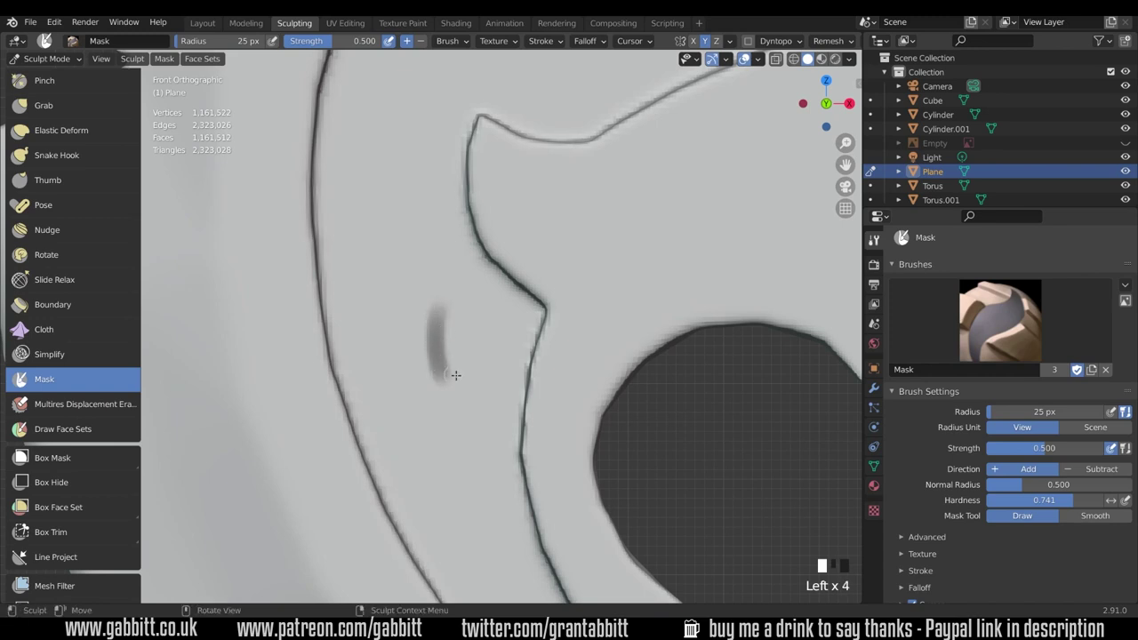
{"action": "mouse_move", "coordinate": [438, 320]}
{"action": "left_mouse_down"}
{"action": "mouse_move", "coordinate": [441, 373]}
{"action": "mouse_move", "coordinate": [448, 348]}
{"action": "left_mouse_up"}
{"action": "left_click", "coordinate": [448, 348]}
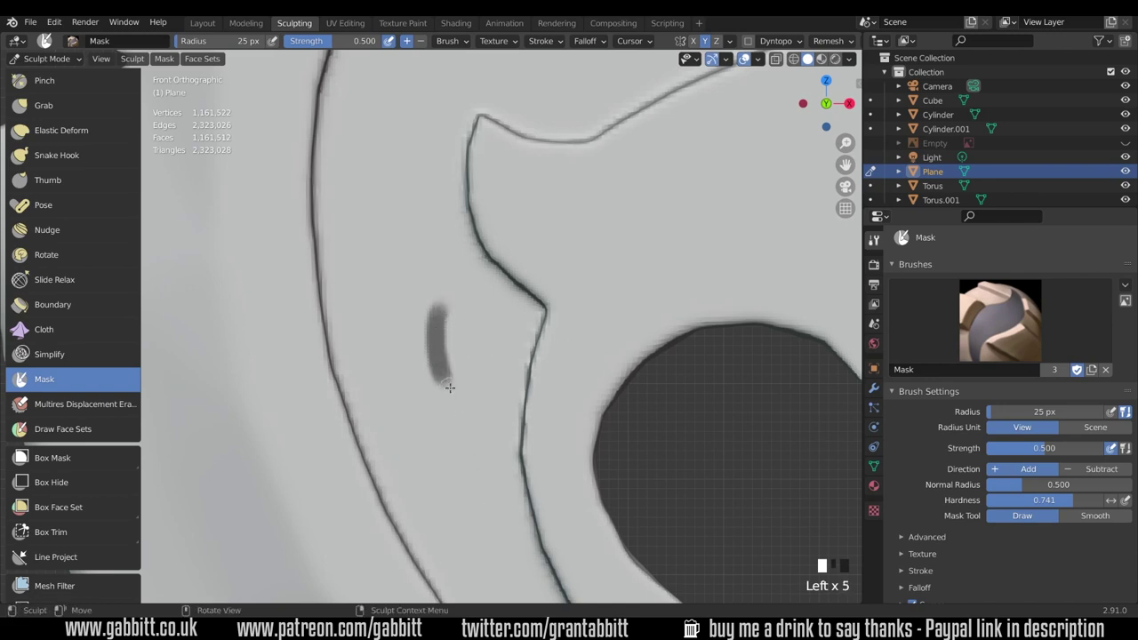
{"action": "mouse_move", "coordinate": [404, 276]}
{"action": "left_mouse_down"}
{"action": "mouse_move", "coordinate": [406, 358]}
{"action": "mouse_move", "coordinate": [395, 332]}
{"action": "left_mouse_up"}
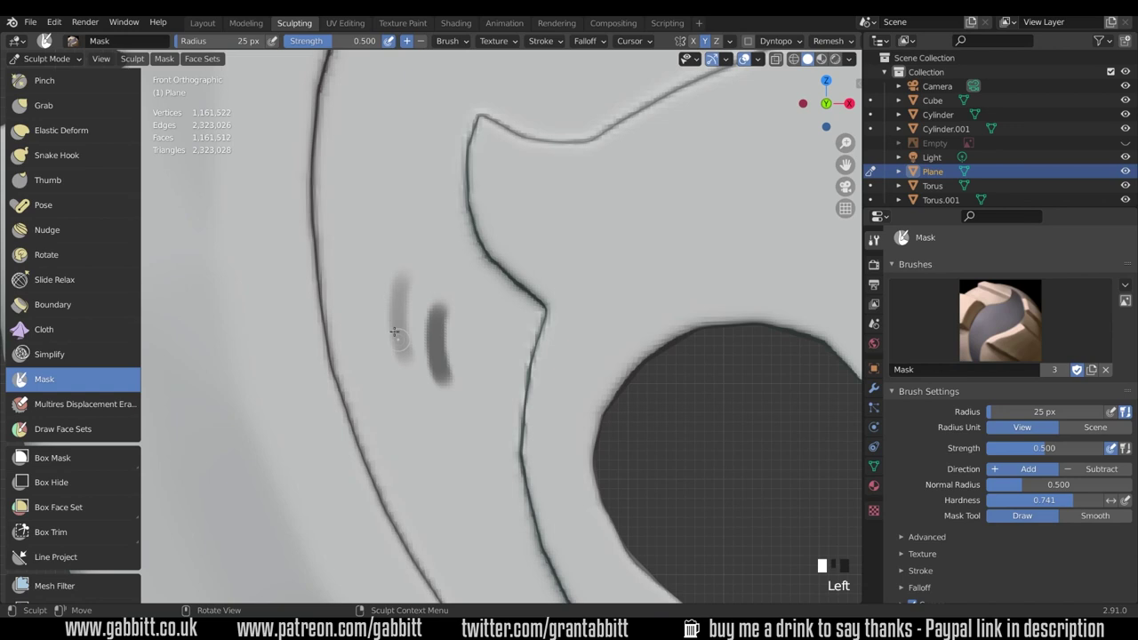
{"action": "left_click_drag", "start_coordinate": [407, 294], "coordinate": [394, 362]}
{"action": "left_click_drag", "start_coordinate": [403, 282], "coordinate": [398, 361]}
Step: Undo all strokes of the two vertical mask strips
{"action": "key", "text": "ctrl+z"}
{"action": "key", "text": "ctrl+z"}
{"action": "key", "text": "ctrl+z"}
{"action": "key", "text": "ctrl+z"}
{"action": "key", "text": "ctrl+z"}
{"action": "key", "text": "ctrl+z"}
{"action": "key", "text": "ctrl+z"}
{"action": "key", "text": "ctrl+z"}
{"action": "key", "text": "ctrl+z"}
{"action": "key", "text": "ctrl+z"}
{"action": "key", "text": "ctrl+z"}
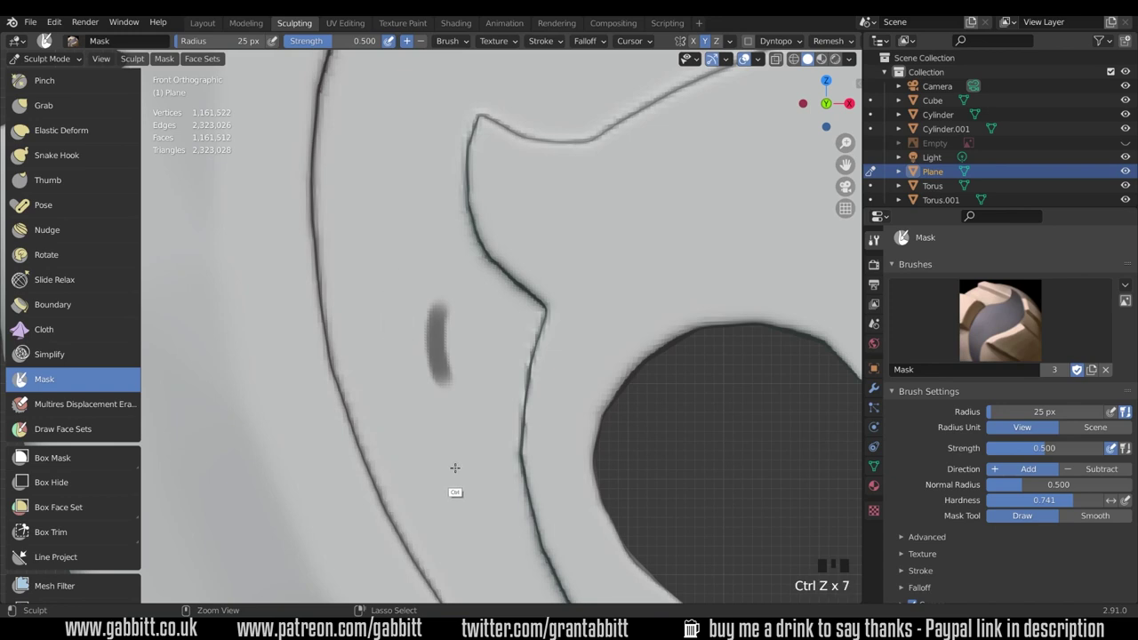
{"action": "key", "text": "ctrl+z"}
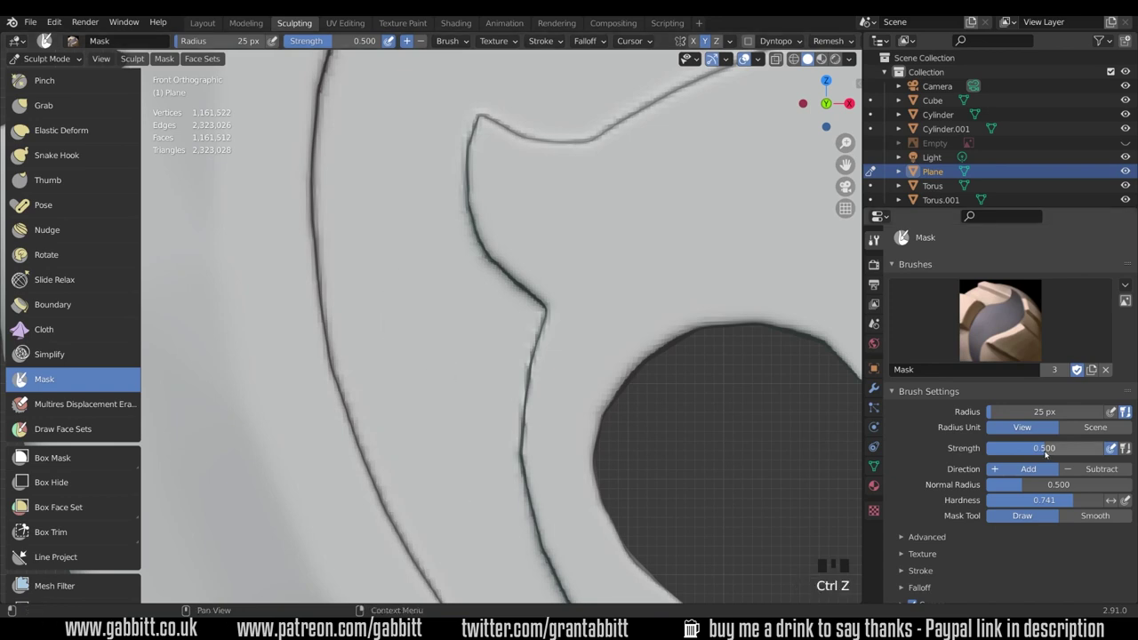
Step: Set the Mask brush strength to 1.000 and paint five short separate mask dashes in the curved blade panel
{"action": "left_click_drag", "start_coordinate": [1045, 448], "coordinate": [1111, 454]}
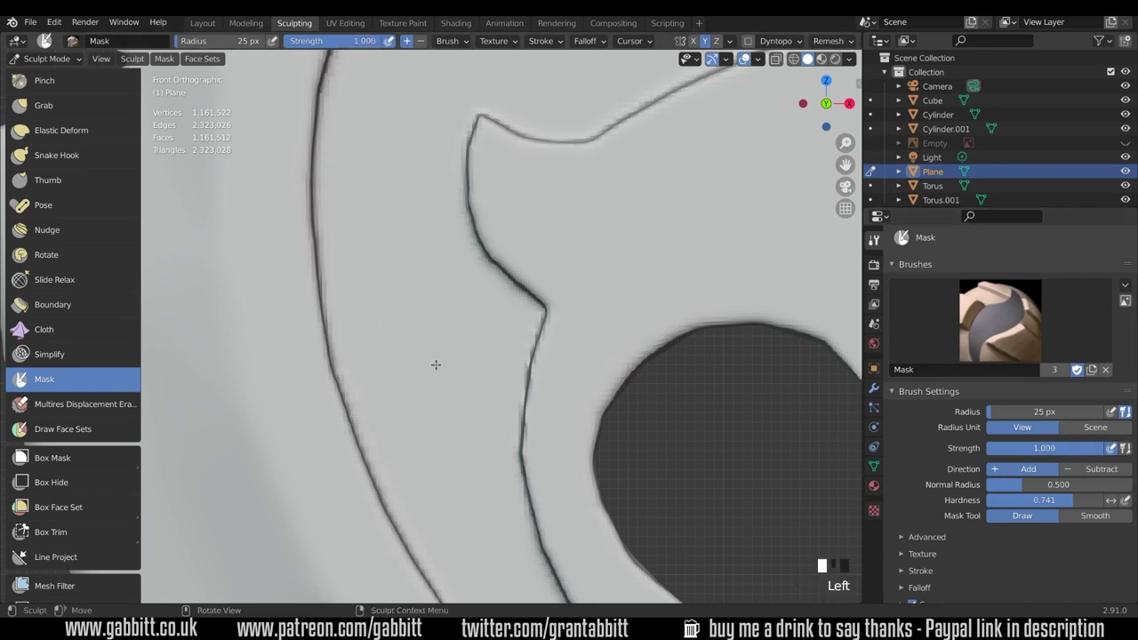
{"action": "left_click_drag", "start_coordinate": [432, 340], "coordinate": [447, 416]}
{"action": "left_click_drag", "start_coordinate": [395, 261], "coordinate": [404, 349]}
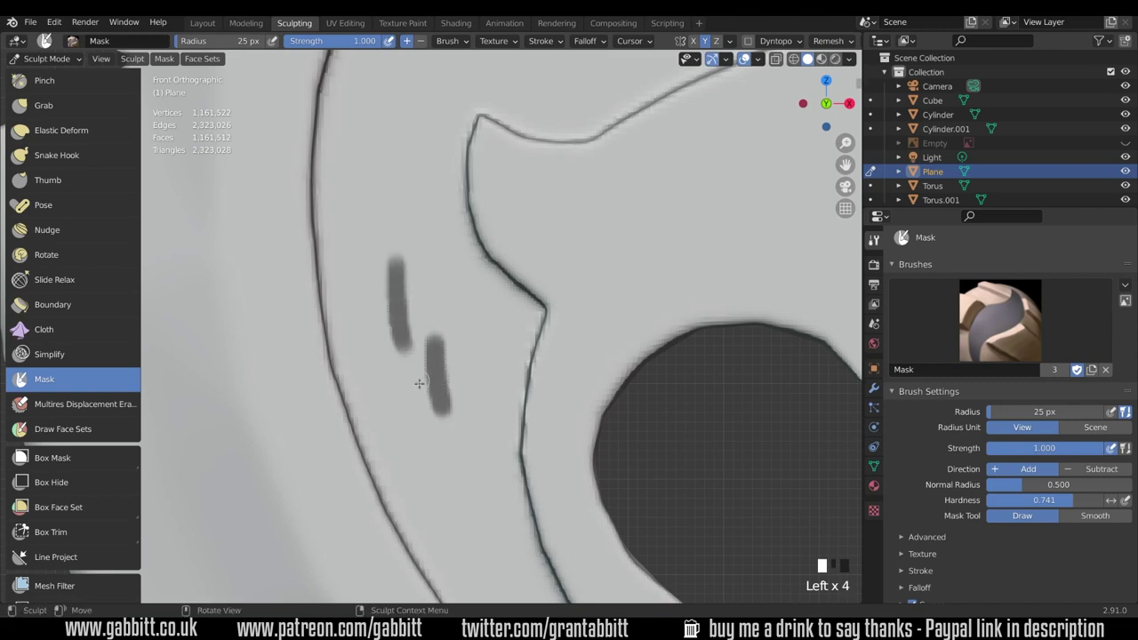
{"action": "mouse_move", "coordinate": [445, 287]}
{"action": "left_mouse_down"}
{"action": "mouse_move", "coordinate": [481, 348]}
{"action": "mouse_move", "coordinate": [479, 473]}
{"action": "left_mouse_up"}
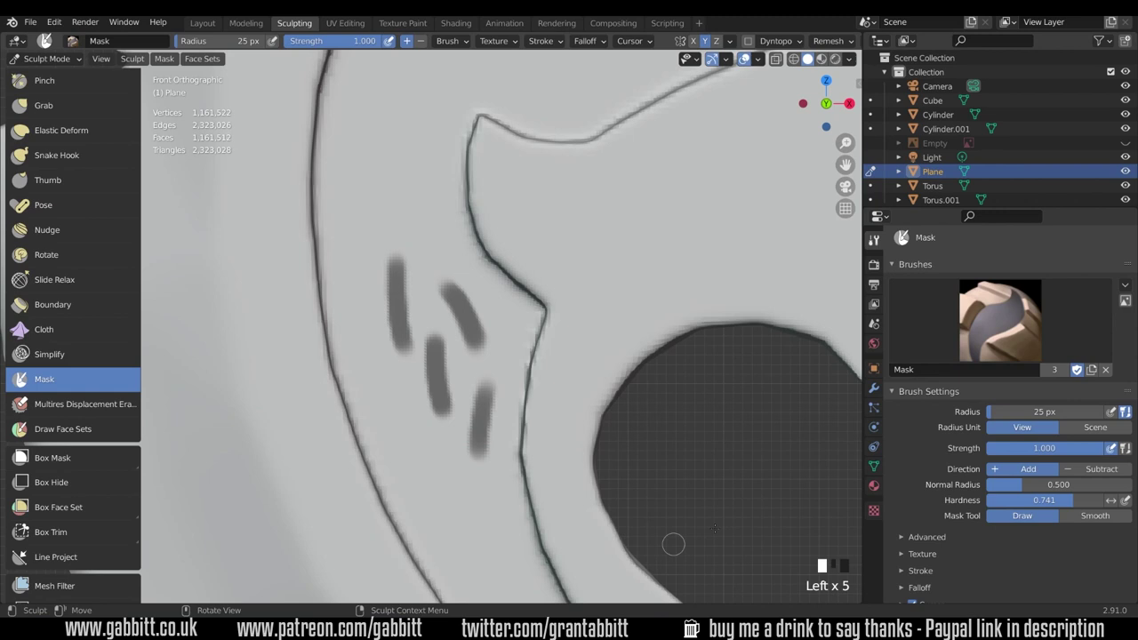
{"action": "left_click", "coordinate": [1112, 449]}
{"action": "left_click_drag", "start_coordinate": [396, 405], "coordinate": [425, 477]}
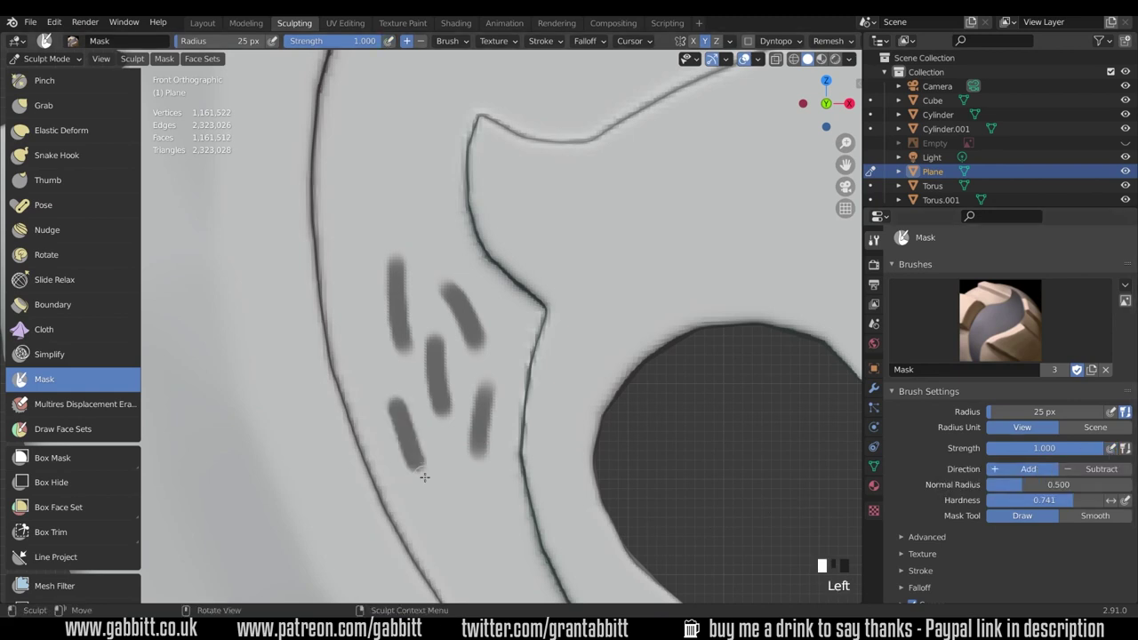
Step: Add two more mask dashes in the curved blade panel and undo all the test dashes
{"action": "left_click_drag", "start_coordinate": [357, 276], "coordinate": [378, 360]}
{"action": "left_click_drag", "start_coordinate": [380, 180], "coordinate": [383, 232]}
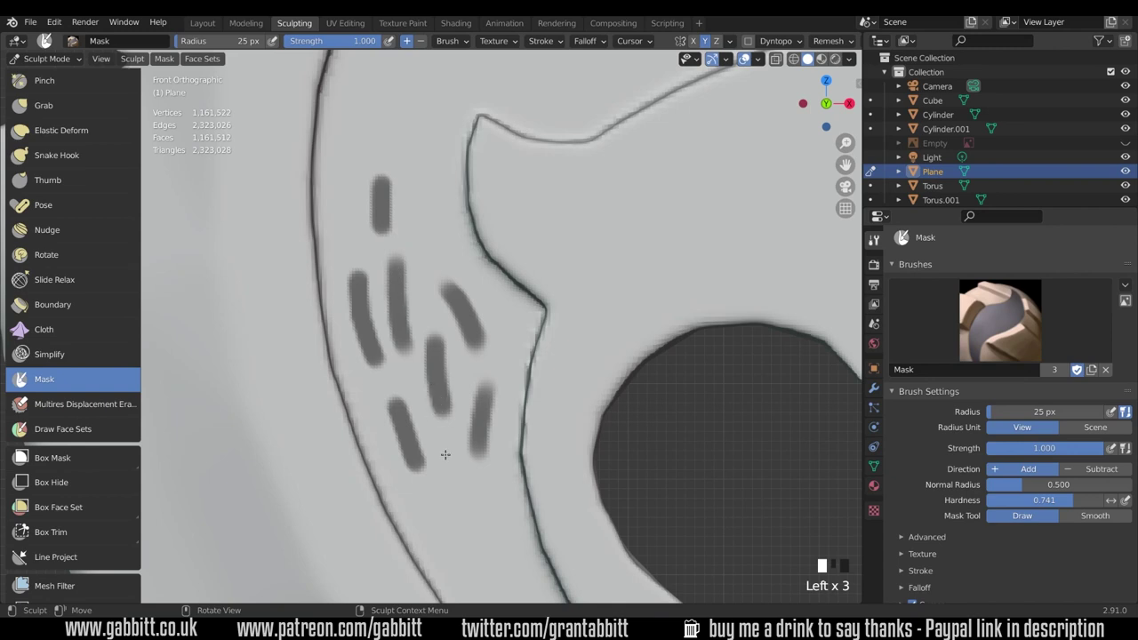
{"action": "key", "text": "ctrl+z"}
{"action": "key", "text": "ctrl+z"}
{"action": "key", "text": "ctrl+z"}
{"action": "key", "text": "ctrl+z"}
{"action": "key", "text": "ctrl+z"}
{"action": "key", "text": "ctrl+z"}
{"action": "key", "text": "ctrl+z"}
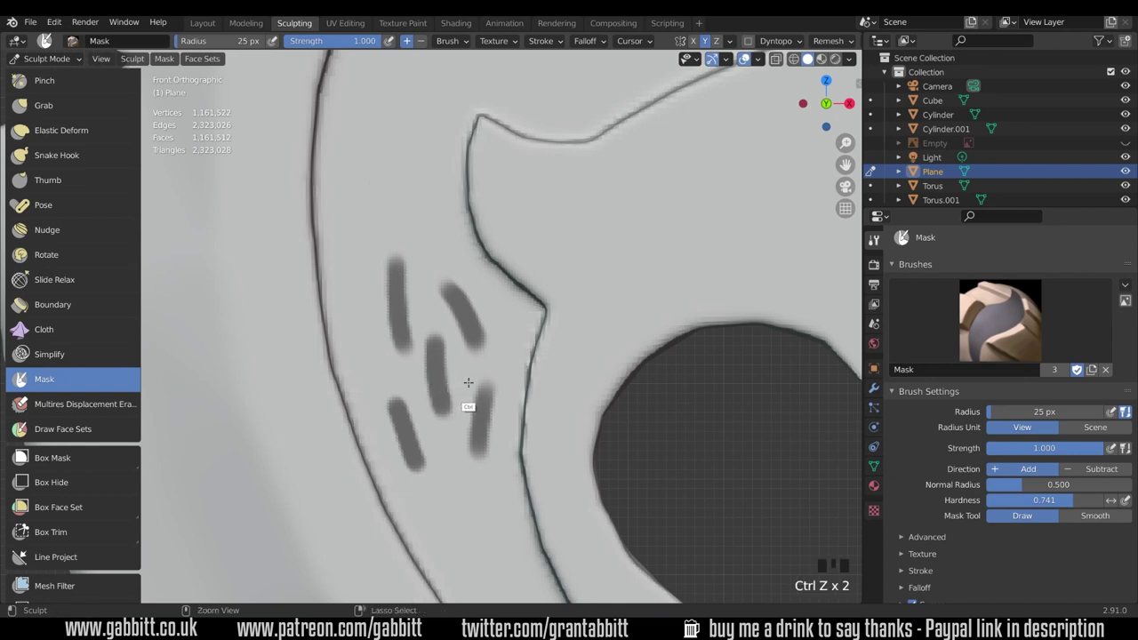
Step: Enable pen pressure for the Mask brush radius and paint a curved, hook-topped rune in the middle of the blade panel
{"action": "left_click", "coordinate": [1112, 414]}
{"action": "left_click_drag", "start_coordinate": [402, 324], "coordinate": [425, 397]}
{"action": "left_click_drag", "start_coordinate": [406, 317], "coordinate": [426, 396]}
{"action": "left_click_drag", "start_coordinate": [407, 316], "coordinate": [430, 393]}
{"action": "middle_click_drag", "start_coordinate": [537, 336], "coordinate": [522, 421], "text": "ctrl"}
{"action": "left_click_drag", "start_coordinate": [418, 322], "coordinate": [443, 405]}
{"action": "left_click_drag", "start_coordinate": [420, 322], "coordinate": [445, 407]}
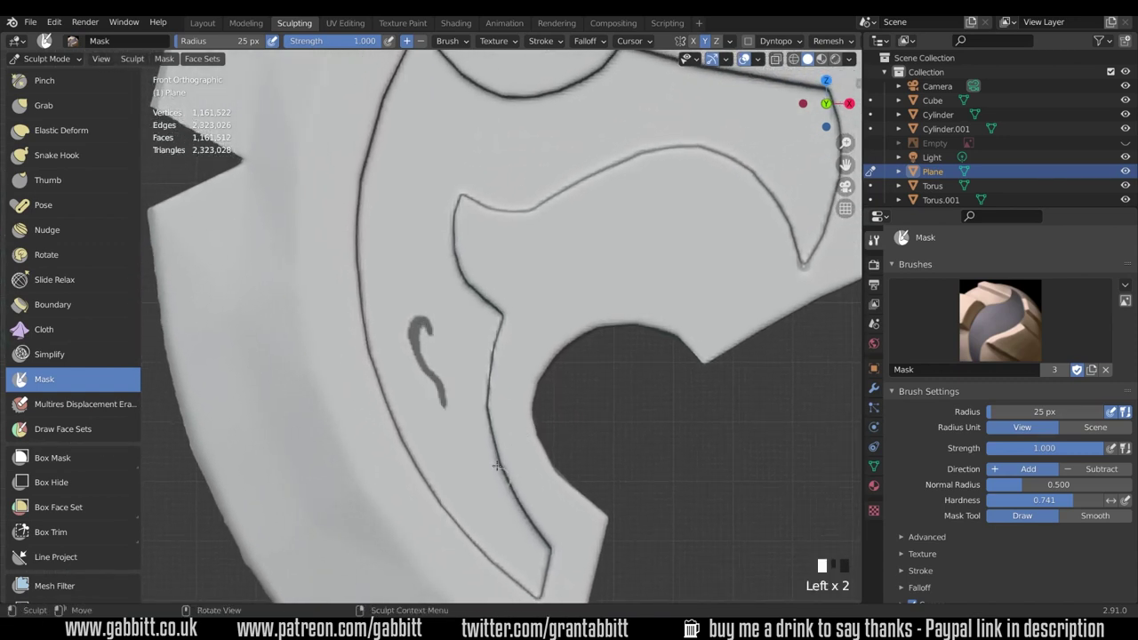
Step: Mask a 7-shaped rune, a dot and several S-shaped and curled runes along the panel's long curved side
{"action": "left_click_drag", "start_coordinate": [453, 331], "coordinate": [475, 428]}
{"action": "left_click", "coordinate": [450, 354]}
{"action": "left_click_drag", "start_coordinate": [425, 229], "coordinate": [411, 293]}
{"action": "left_click_drag", "start_coordinate": [393, 144], "coordinate": [432, 235]}
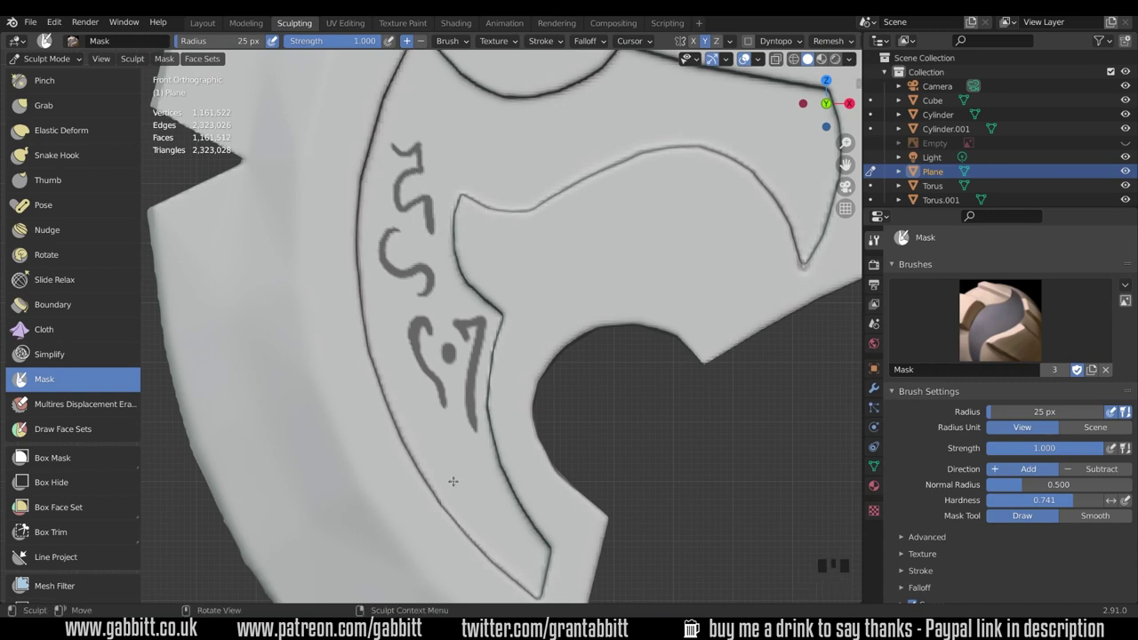
{"action": "left_click_drag", "start_coordinate": [452, 481], "coordinate": [534, 574]}
{"action": "mouse_move", "coordinate": [422, 389]}
{"action": "left_mouse_down"}
{"action": "mouse_move", "coordinate": [429, 441]}
{"action": "mouse_move", "coordinate": [452, 440]}
{"action": "left_mouse_up"}
{"action": "mouse_move", "coordinate": [397, 301]}
{"action": "left_mouse_down"}
{"action": "mouse_move", "coordinate": [397, 358]}
{"action": "mouse_move", "coordinate": [386, 350]}
{"action": "left_mouse_up"}
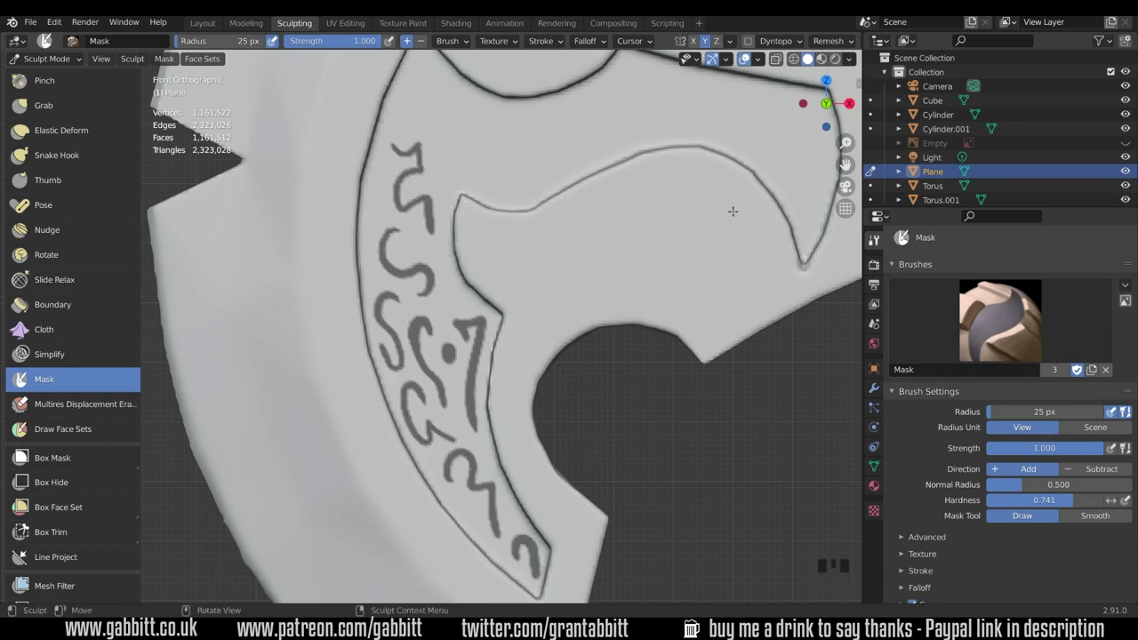
Step: Mask further curled runes and small dots around the panel's upper corner, ending with a looped rune at the start of the upper arm
{"action": "mouse_move", "coordinate": [696, 279]}
{"action": "middle_mouse_down", "text": "shift"}
{"action": "mouse_move", "coordinate": [656, 290]}
{"action": "mouse_move", "coordinate": [603, 280]}
{"action": "middle_mouse_up", "text": "shift"}
{"action": "left_click_drag", "start_coordinate": [329, 67], "coordinate": [325, 116]}
{"action": "mouse_move", "coordinate": [349, 86]}
{"action": "left_mouse_down"}
{"action": "mouse_move", "coordinate": [375, 147]}
{"action": "mouse_move", "coordinate": [401, 135]}
{"action": "mouse_move", "coordinate": [426, 174]}
{"action": "left_mouse_up"}
{"action": "left_click", "coordinate": [307, 126]}
{"action": "left_click", "coordinate": [284, 211]}
{"action": "mouse_move", "coordinate": [386, 187]}
{"action": "left_mouse_down"}
{"action": "mouse_move", "coordinate": [424, 178]}
{"action": "mouse_move", "coordinate": [426, 196]}
{"action": "left_mouse_up"}
{"action": "mouse_move", "coordinate": [461, 149]}
{"action": "left_mouse_down"}
{"action": "mouse_move", "coordinate": [481, 105]}
{"action": "mouse_move", "coordinate": [478, 166]}
{"action": "left_mouse_up"}
{"action": "left_click_drag", "start_coordinate": [460, 153], "coordinate": [446, 183]}
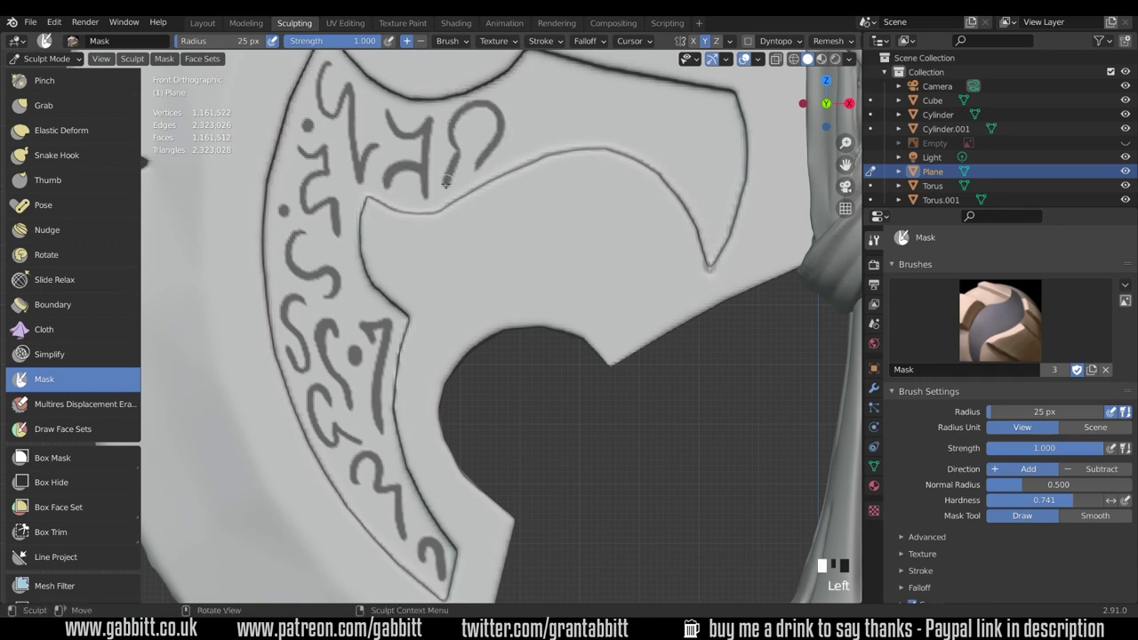
{"action": "left_click_drag", "start_coordinate": [483, 130], "coordinate": [461, 157]}
Step: Try two versions of the next rune on the panel's upper arm and undo both
{"action": "left_click_drag", "start_coordinate": [527, 99], "coordinate": [575, 78]}
{"action": "left_click_drag", "start_coordinate": [566, 92], "coordinate": [570, 135]}
{"action": "key", "text": "ctrl+z"}
{"action": "key", "text": "ctrl+z"}
{"action": "mouse_move", "coordinate": [524, 103]}
{"action": "left_mouse_down"}
{"action": "mouse_move", "coordinate": [539, 77]}
{"action": "mouse_move", "coordinate": [581, 77]}
{"action": "left_mouse_up"}
{"action": "mouse_move", "coordinate": [570, 92]}
{"action": "left_mouse_down"}
{"action": "mouse_move", "coordinate": [570, 125]}
{"action": "mouse_move", "coordinate": [581, 80]}
{"action": "mouse_move", "coordinate": [584, 115]}
{"action": "left_mouse_up"}
{"action": "key", "text": "ctrl+z"}
{"action": "key", "text": "ctrl+z"}
Step: Mask curled runes along the rest of the upper arm to its tip and add a small ring by the outer edge
{"action": "mouse_move", "coordinate": [621, 88]}
{"action": "left_mouse_down"}
{"action": "mouse_move", "coordinate": [609, 97]}
{"action": "mouse_move", "coordinate": [645, 100]}
{"action": "left_mouse_up"}
{"action": "left_click_drag", "start_coordinate": [521, 129], "coordinate": [571, 131]}
{"action": "left_click_drag", "start_coordinate": [679, 101], "coordinate": [669, 134]}
{"action": "mouse_move", "coordinate": [701, 110]}
{"action": "left_mouse_down"}
{"action": "mouse_move", "coordinate": [729, 119]}
{"action": "mouse_move", "coordinate": [722, 160]}
{"action": "left_mouse_up"}
{"action": "left_click_drag", "start_coordinate": [687, 164], "coordinate": [727, 178]}
{"action": "mouse_move", "coordinate": [308, 237]}
{"action": "left_mouse_down"}
{"action": "mouse_move", "coordinate": [302, 267]}
{"action": "mouse_move", "coordinate": [320, 272]}
{"action": "left_mouse_up"}
Step: Thicken the mask strokes of the two lowest runes in the panel
{"action": "middle_click_drag", "start_coordinate": [375, 257], "coordinate": [504, 67], "text": "ctrl"}
{"action": "mouse_move", "coordinate": [458, 391]}
{"action": "left_mouse_down"}
{"action": "mouse_move", "coordinate": [475, 411]}
{"action": "mouse_move", "coordinate": [480, 464]}
{"action": "left_mouse_up"}
{"action": "mouse_move", "coordinate": [403, 289]}
{"action": "left_mouse_down"}
{"action": "mouse_move", "coordinate": [415, 381]}
{"action": "mouse_move", "coordinate": [354, 236]}
{"action": "mouse_move", "coordinate": [324, 277]}
{"action": "left_mouse_up"}
Step: Add flared, pointed ends to the G-shaped mask rune in the lower part of the panel
{"action": "middle_click_drag", "start_coordinate": [376, 198], "coordinate": [485, 313], "text": "shift"}
{"action": "mouse_move", "coordinate": [421, 304]}
{"action": "left_mouse_down"}
{"action": "mouse_move", "coordinate": [442, 295]}
{"action": "mouse_move", "coordinate": [436, 313]}
{"action": "left_mouse_up"}
{"action": "left_click_drag", "start_coordinate": [444, 287], "coordinate": [439, 308]}
{"action": "left_click", "coordinate": [389, 242]}
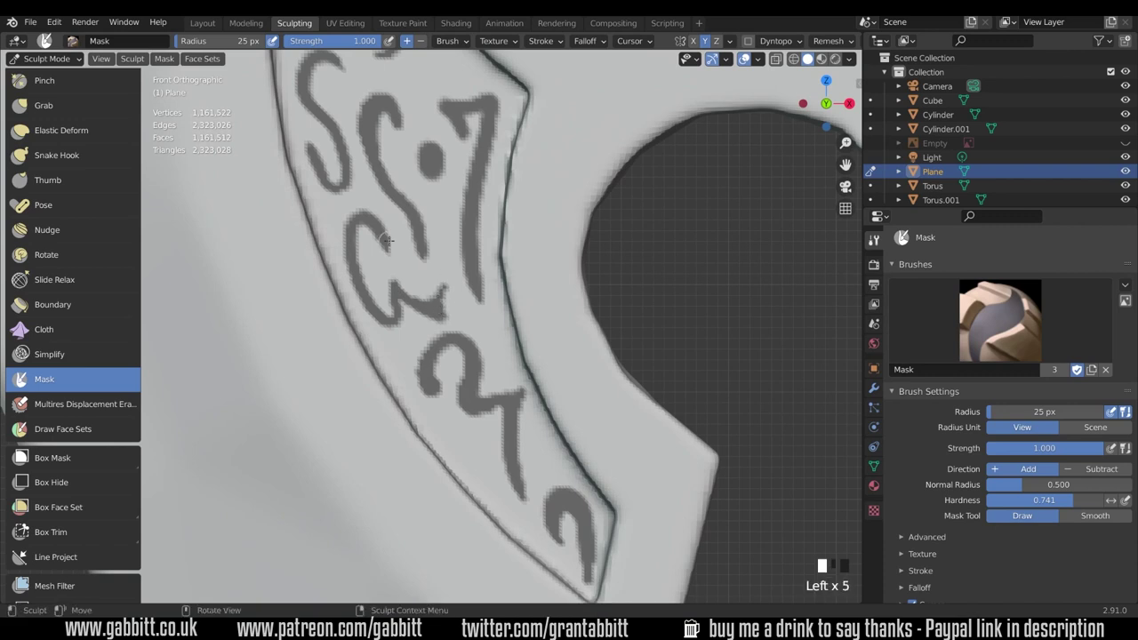
{"action": "left_click_drag", "start_coordinate": [384, 230], "coordinate": [387, 244]}
{"action": "left_click_drag", "start_coordinate": [384, 261], "coordinate": [388, 247]}
{"action": "left_click_drag", "start_coordinate": [400, 238], "coordinate": [388, 249]}
{"action": "left_click_drag", "start_coordinate": [384, 313], "coordinate": [394, 301]}
Step: Flare the ends of the hooked mask rune, then lengthen the 7-shaped rune's tail and extend its top bar
{"action": "left_click_drag", "start_coordinate": [439, 232], "coordinate": [428, 261]}
{"action": "left_click_drag", "start_coordinate": [399, 144], "coordinate": [383, 113]}
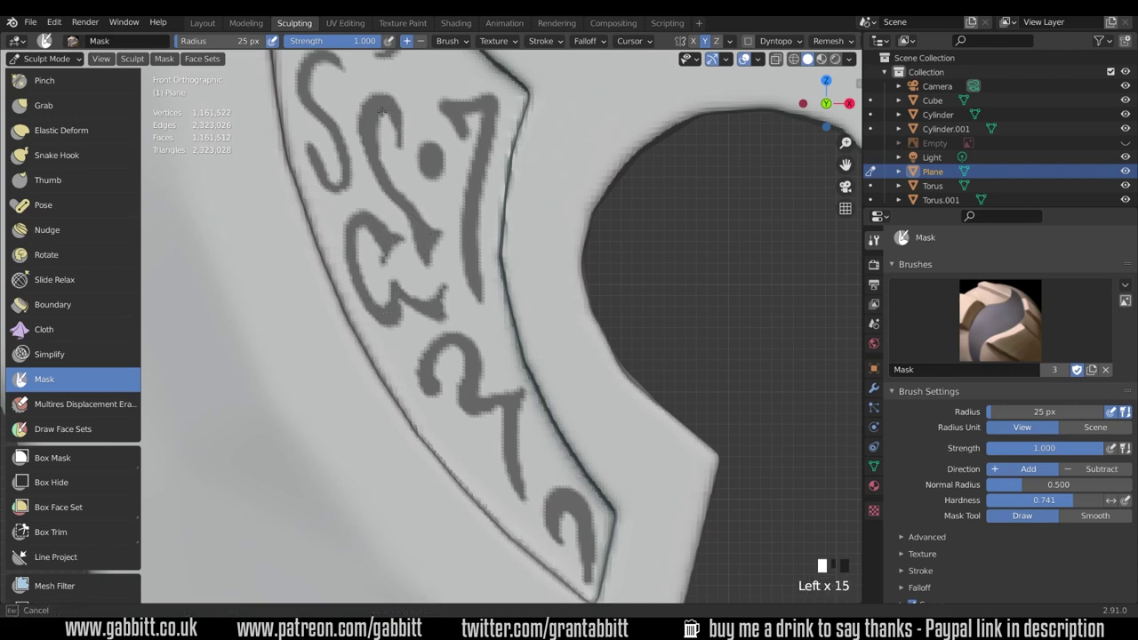
{"action": "left_click_drag", "start_coordinate": [471, 241], "coordinate": [494, 321]}
{"action": "left_click_drag", "start_coordinate": [478, 168], "coordinate": [472, 270]}
{"action": "mouse_move", "coordinate": [453, 105]}
{"action": "left_mouse_down"}
{"action": "mouse_move", "coordinate": [433, 96]}
{"action": "mouse_move", "coordinate": [503, 97]}
{"action": "left_mouse_up"}
{"action": "left_click_drag", "start_coordinate": [502, 98], "coordinate": [493, 115]}
{"action": "left_click_drag", "start_coordinate": [450, 100], "coordinate": [434, 96]}
{"action": "key", "text": "space"}
{"action": "key", "text": "space"}
{"action": "key", "text": "space"}
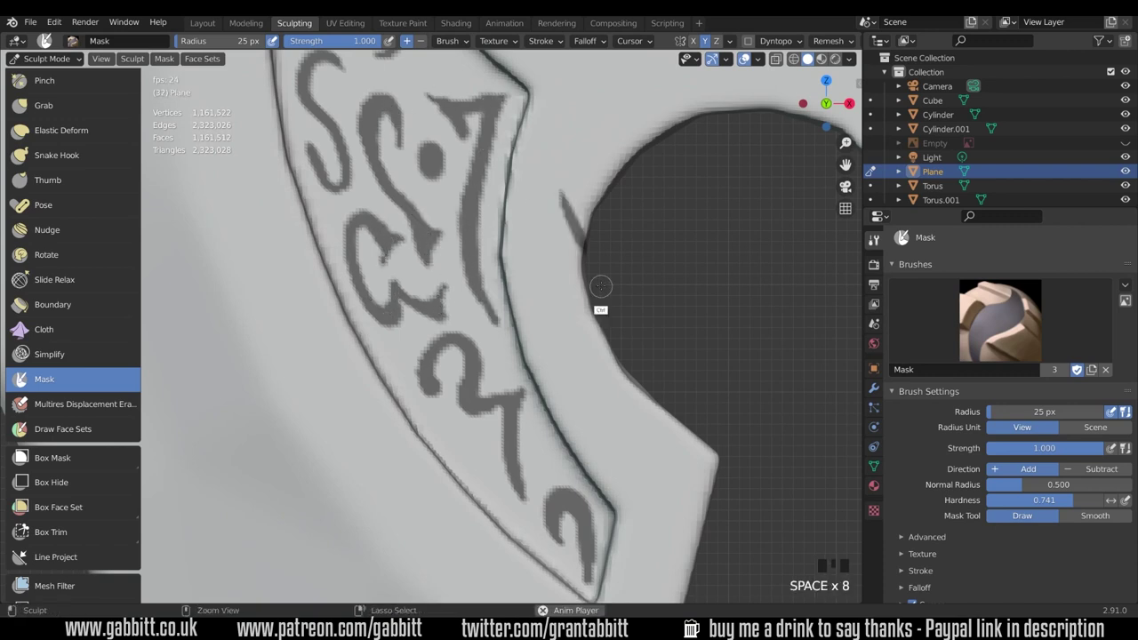
Step: Thicken and refine the mask strokes of the two S-shaped runes midway up the panel
{"action": "middle_click_drag", "start_coordinate": [574, 223], "coordinate": [649, 364], "text": "shift"}
{"action": "mouse_move", "coordinate": [391, 218]}
{"action": "left_mouse_down"}
{"action": "mouse_move", "coordinate": [418, 271]}
{"action": "mouse_move", "coordinate": [396, 295]}
{"action": "mouse_move", "coordinate": [400, 308]}
{"action": "left_mouse_up"}
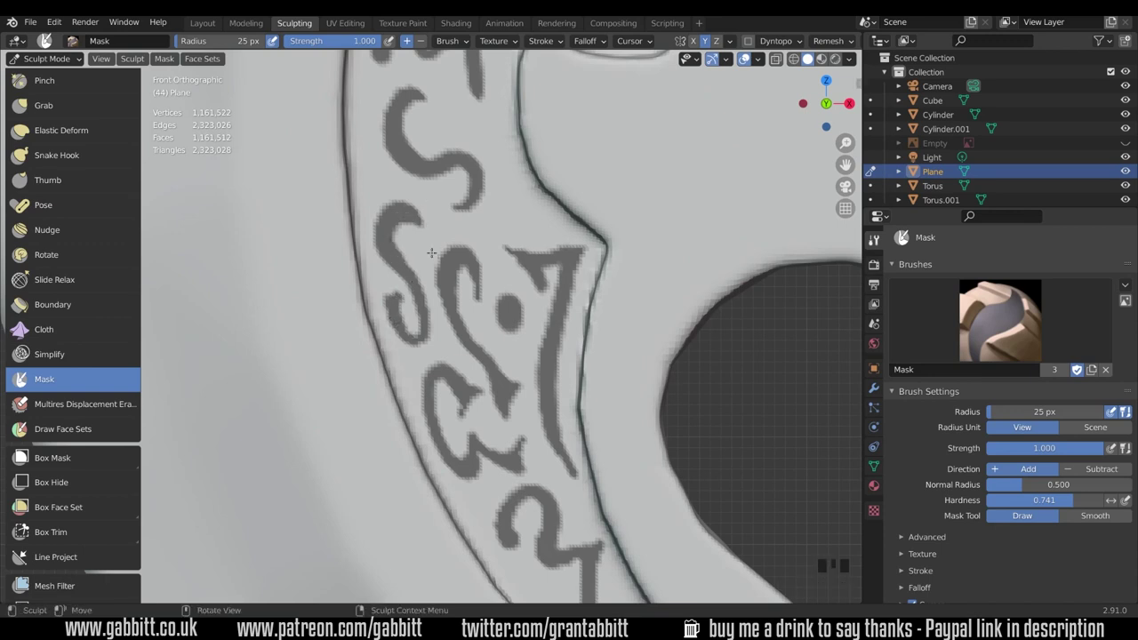
{"action": "mouse_move", "coordinate": [457, 170]}
{"action": "left_mouse_down"}
{"action": "mouse_move", "coordinate": [470, 185]}
{"action": "mouse_move", "coordinate": [432, 198]}
{"action": "left_mouse_up"}
{"action": "left_click_drag", "start_coordinate": [446, 175], "coordinate": [470, 172]}
{"action": "key", "text": "space"}
{"action": "middle_click_drag", "start_coordinate": [572, 185], "coordinate": [560, 336], "text": "shift"}
{"action": "left_click_drag", "start_coordinate": [405, 242], "coordinate": [427, 253]}
{"action": "left_click_drag", "start_coordinate": [400, 245], "coordinate": [382, 256]}
{"action": "left_click_drag", "start_coordinate": [381, 256], "coordinate": [376, 297]}
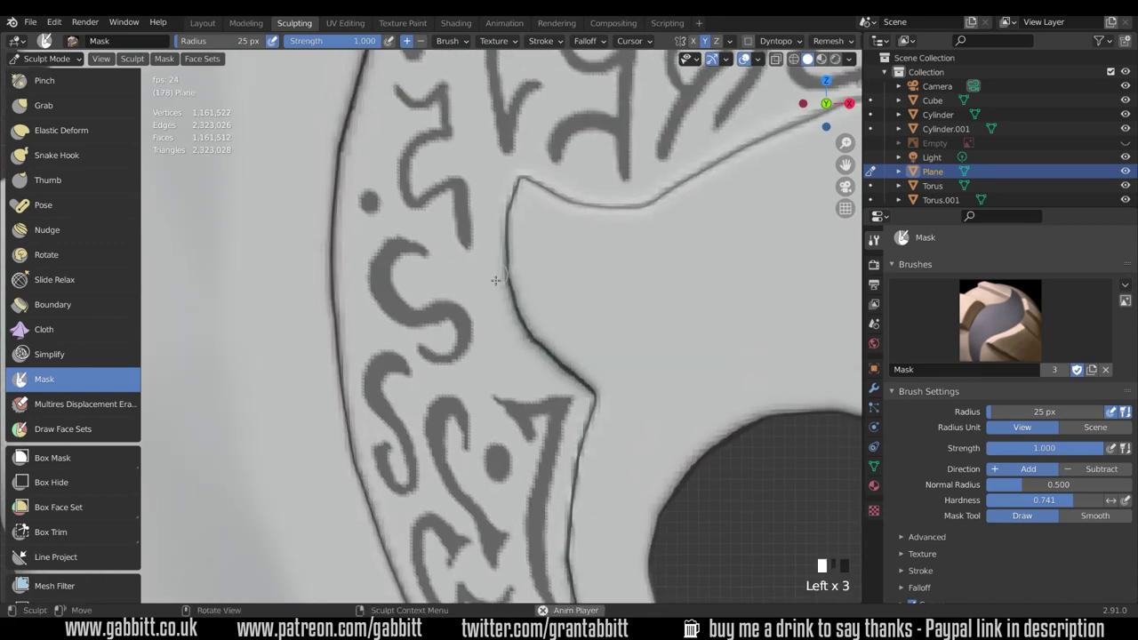
Step: Try a second curved mask stroke beside the upper S-shaped rune and undo it
{"action": "left_click_drag", "start_coordinate": [498, 280], "coordinate": [519, 332]}
{"action": "left_click_drag", "start_coordinate": [439, 281], "coordinate": [497, 370]}
{"action": "key", "text": "ctrl+z"}
{"action": "key", "text": "ctrl+z"}
{"action": "key", "text": "ctrl+z"}
{"action": "key", "text": "ctrl+z"}
{"action": "key", "text": "ctrl+shift+z"}
{"action": "key", "text": "ctrl+shift+z"}
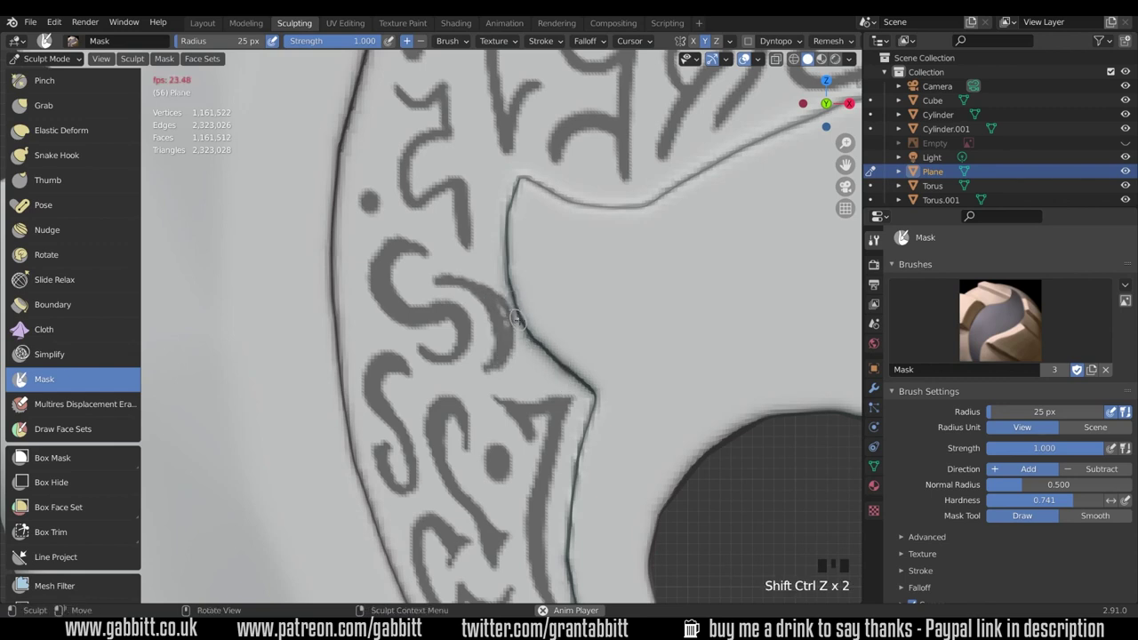
{"action": "key", "text": "ctrl+z"}
{"action": "key", "text": "ctrl+z"}
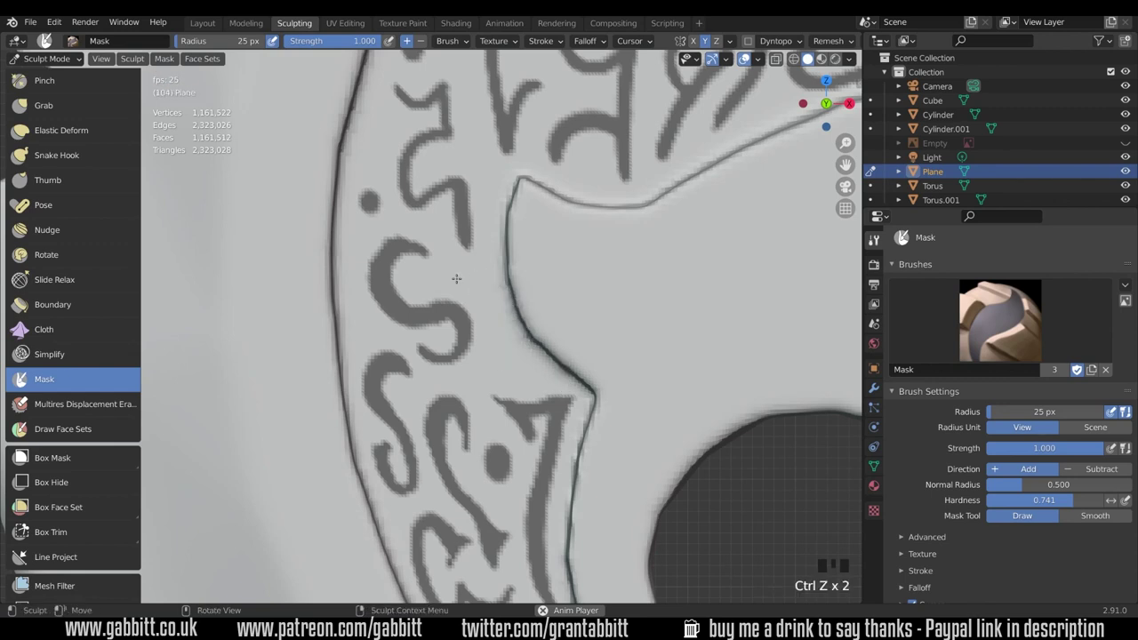
Step: Mask a parallel curve beside the upper S-shaped rune and thicken the runes and ring above it
{"action": "mouse_move", "coordinate": [437, 284]}
{"action": "left_mouse_down"}
{"action": "mouse_move", "coordinate": [491, 304]}
{"action": "mouse_move", "coordinate": [498, 374]}
{"action": "left_mouse_up"}
{"action": "middle_click_drag", "start_coordinate": [498, 373], "coordinate": [463, 212], "text": "ctrl"}
{"action": "left_click_drag", "start_coordinate": [463, 212], "coordinate": [477, 261]}
{"action": "left_click_drag", "start_coordinate": [452, 201], "coordinate": [422, 201]}
{"action": "left_click_drag", "start_coordinate": [414, 125], "coordinate": [445, 108]}
{"action": "middle_click_drag", "start_coordinate": [429, 129], "coordinate": [427, 322], "text": "shift"}
{"action": "left_click_drag", "start_coordinate": [377, 366], "coordinate": [376, 414]}
{"action": "left_click_drag", "start_coordinate": [453, 185], "coordinate": [464, 236]}
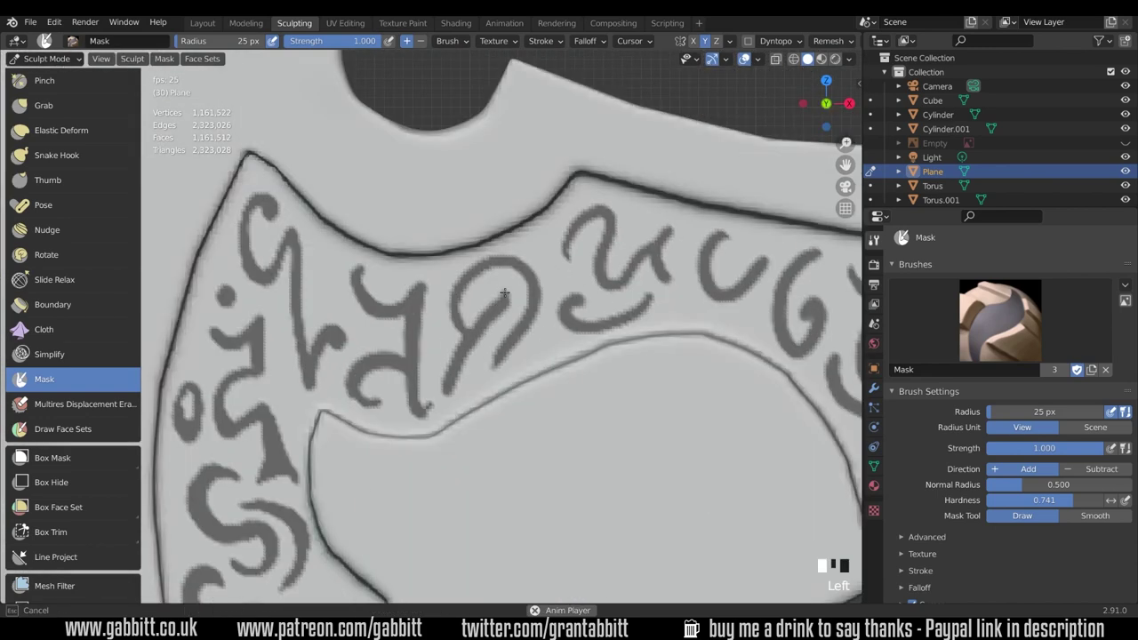
Step: Thicken the upper arm's mask runes and add tapered ends to them out to the panel's tip
{"action": "left_click_drag", "start_coordinate": [504, 293], "coordinate": [462, 327]}
{"action": "left_click_drag", "start_coordinate": [575, 233], "coordinate": [569, 271]}
{"action": "left_click_drag", "start_coordinate": [569, 293], "coordinate": [582, 309]}
{"action": "left_click_drag", "start_coordinate": [605, 209], "coordinate": [613, 277]}
{"action": "left_click_drag", "start_coordinate": [636, 312], "coordinate": [686, 312]}
{"action": "middle_click_drag", "start_coordinate": [712, 293], "coordinate": [505, 317], "text": "shift"}
{"action": "left_click_drag", "start_coordinate": [574, 325], "coordinate": [578, 365]}
{"action": "left_click_drag", "start_coordinate": [627, 427], "coordinate": [633, 364]}
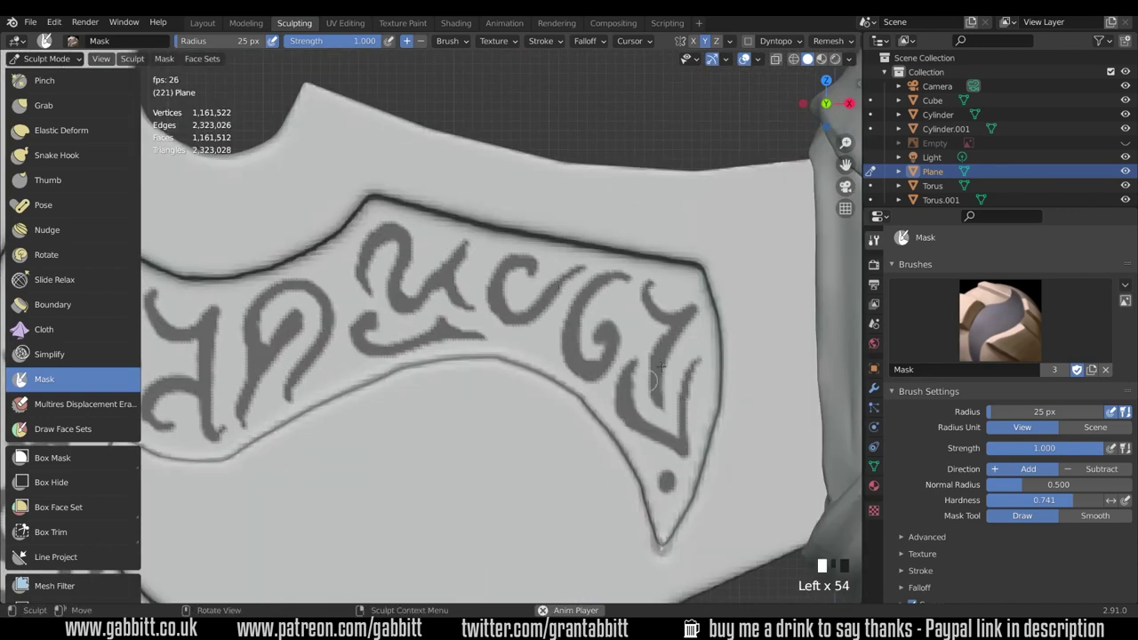
{"action": "middle_click_drag", "start_coordinate": [660, 366], "coordinate": [654, 352], "text": "ctrl"}
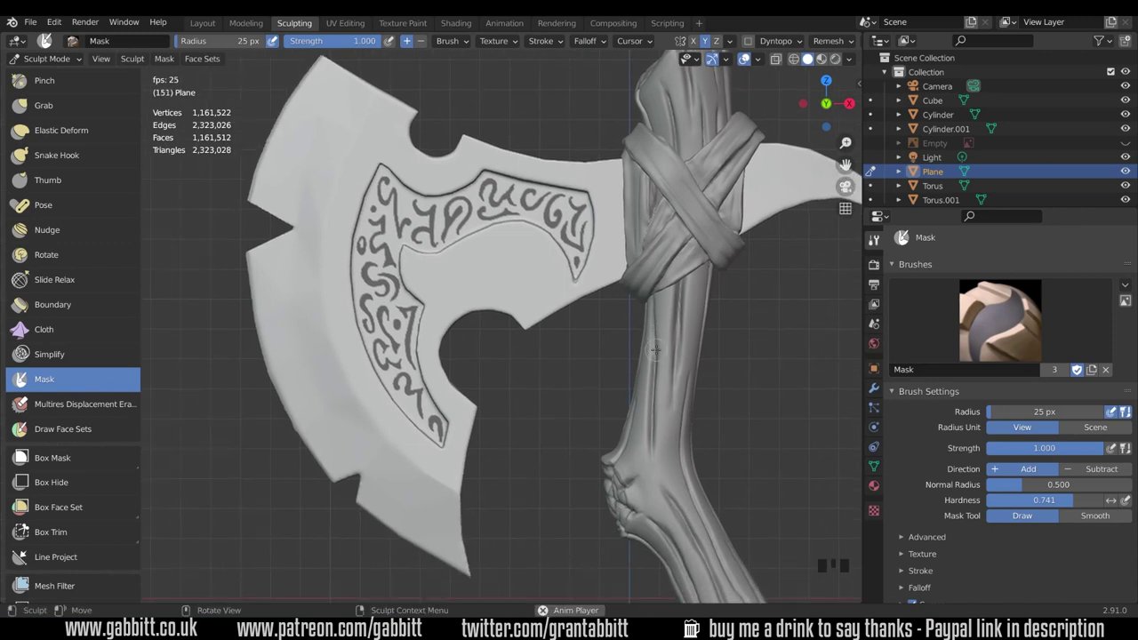
{"action": "key", "text": "space"}
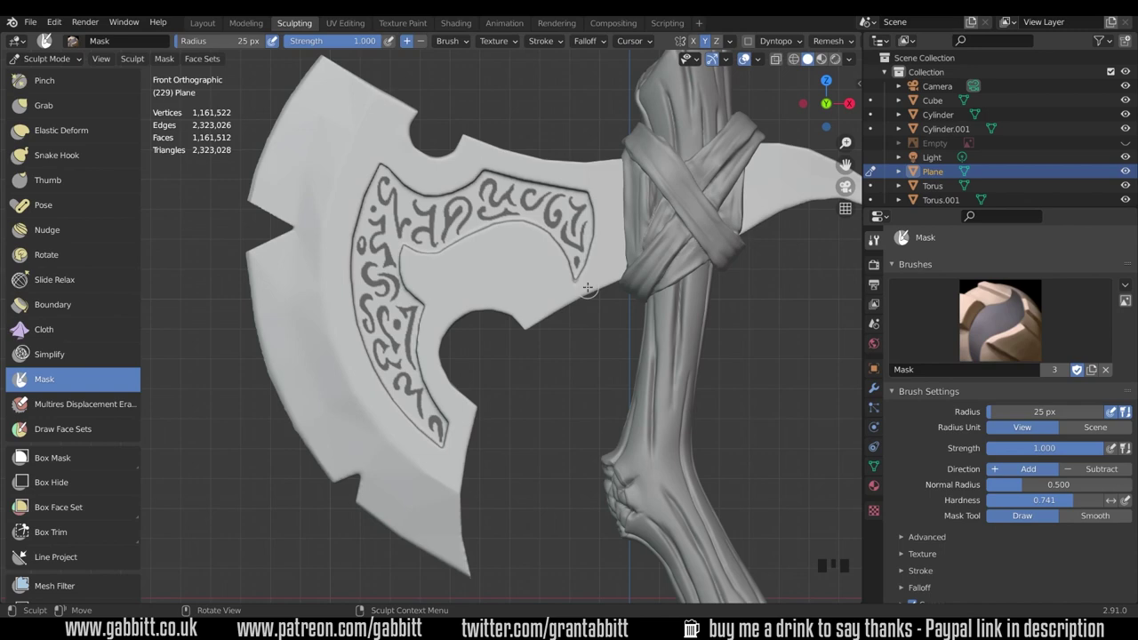
Step: Switch to the Mesh Filter tool with the Inflate filter type
{"action": "middle_click_drag", "start_coordinate": [579, 303], "coordinate": [469, 215]}
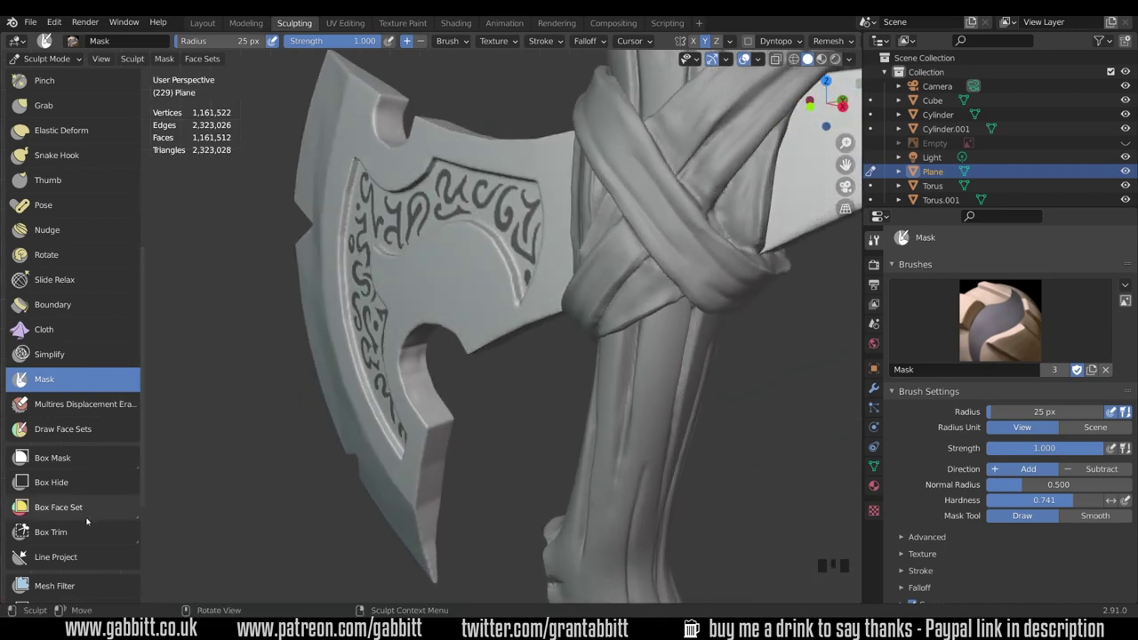
{"action": "scroll", "coordinate": [70, 570], "scroll_direction": "down", "scroll_amount": 3}
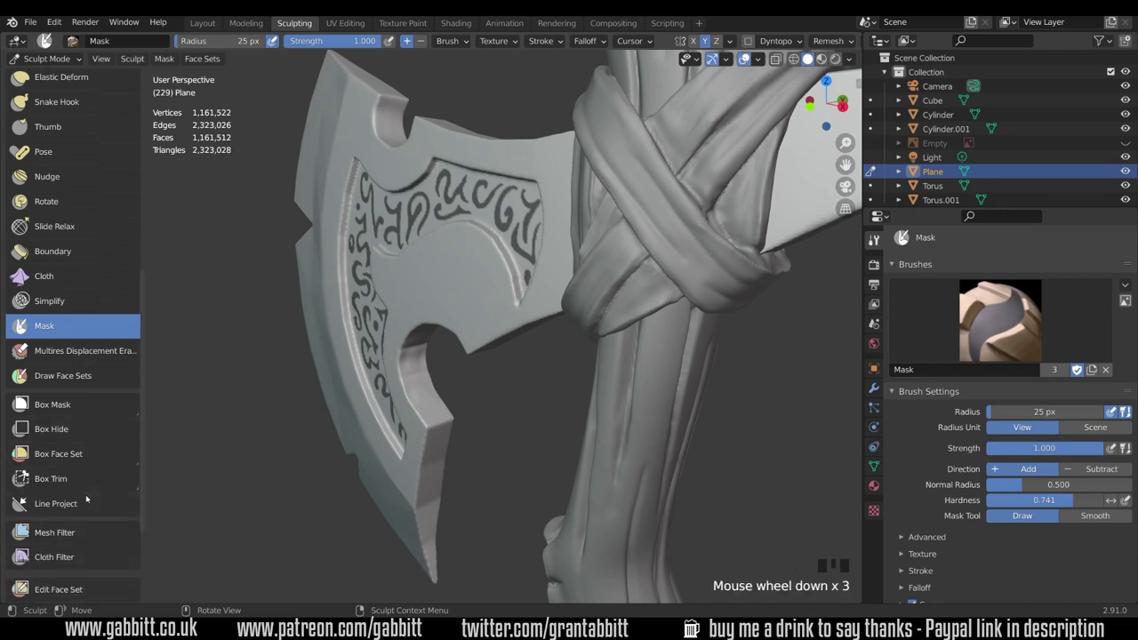
{"action": "left_click", "coordinate": [70, 537]}
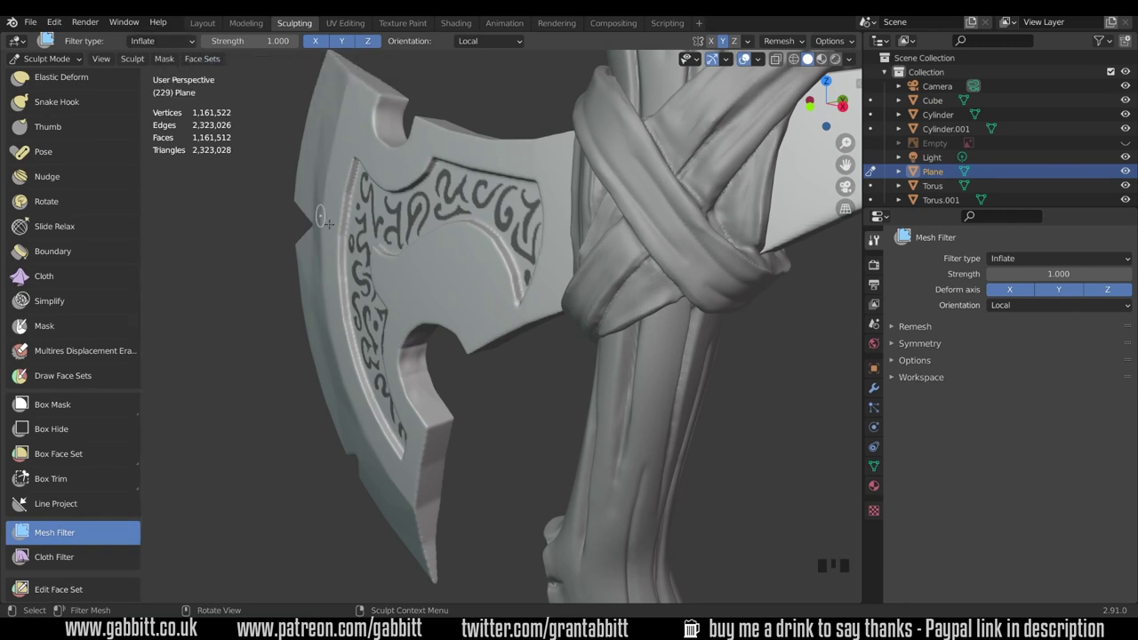
Step: Try the Inflate filter on the blade surface around the masked runes and undo it
{"action": "mouse_move", "coordinate": [404, 279]}
{"action": "left_mouse_down"}
{"action": "mouse_move", "coordinate": [436, 280]}
{"action": "mouse_move", "coordinate": [405, 282]}
{"action": "left_mouse_up"}
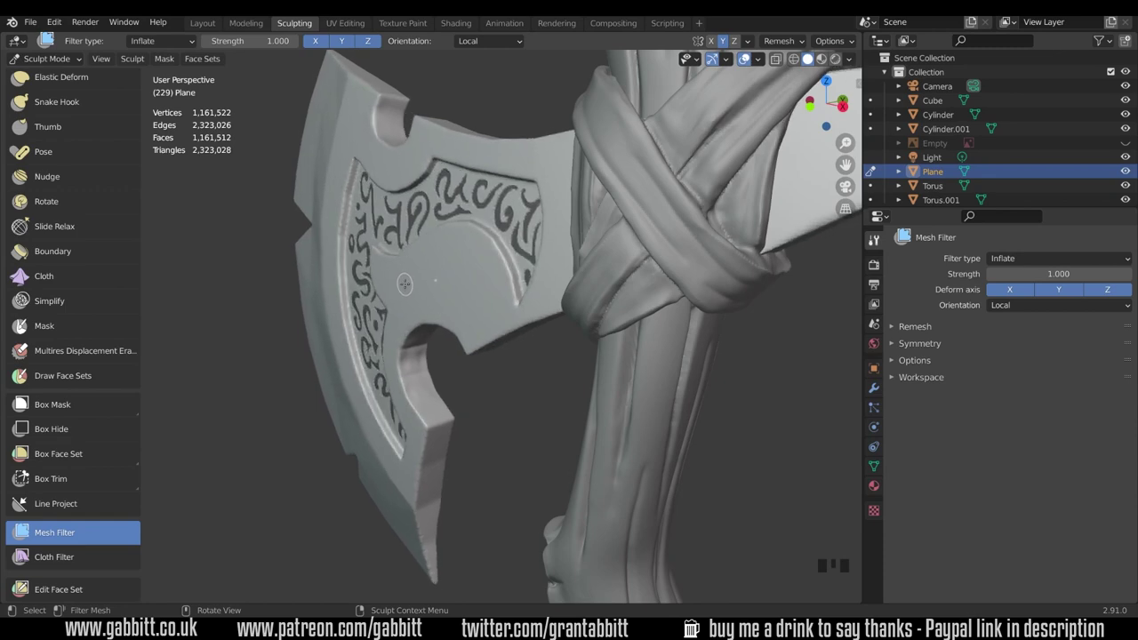
{"action": "key", "text": "ctrl+z"}
Step: Invert the mask to leave only the runes editable
{"action": "middle_click_drag", "start_coordinate": [394, 290], "coordinate": [441, 299]}
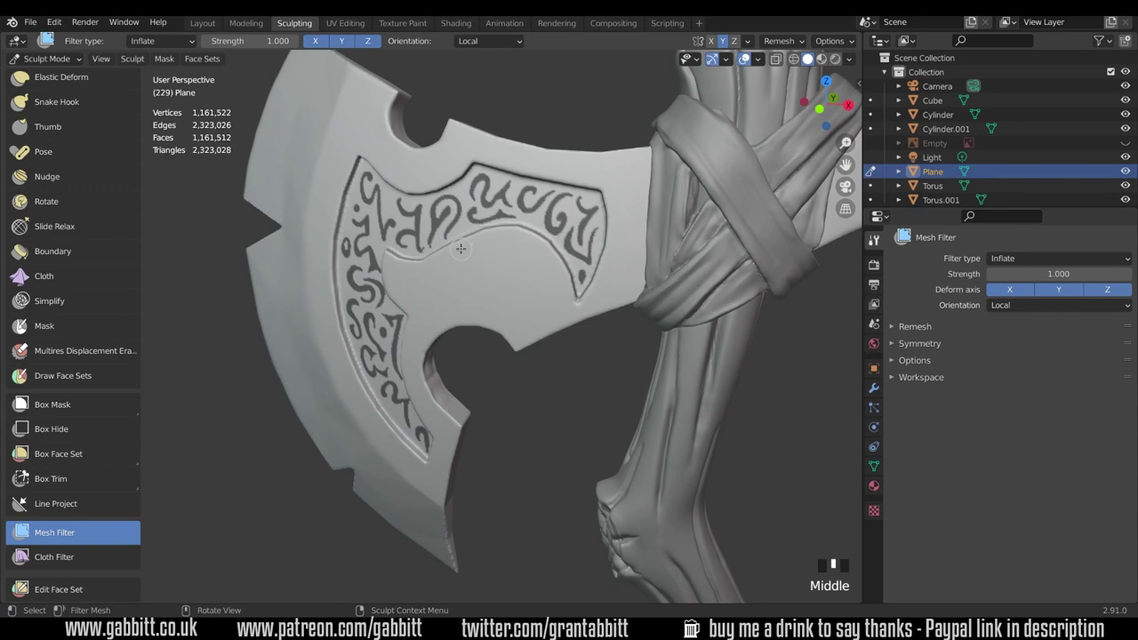
{"action": "key", "text": "ctrl+i"}
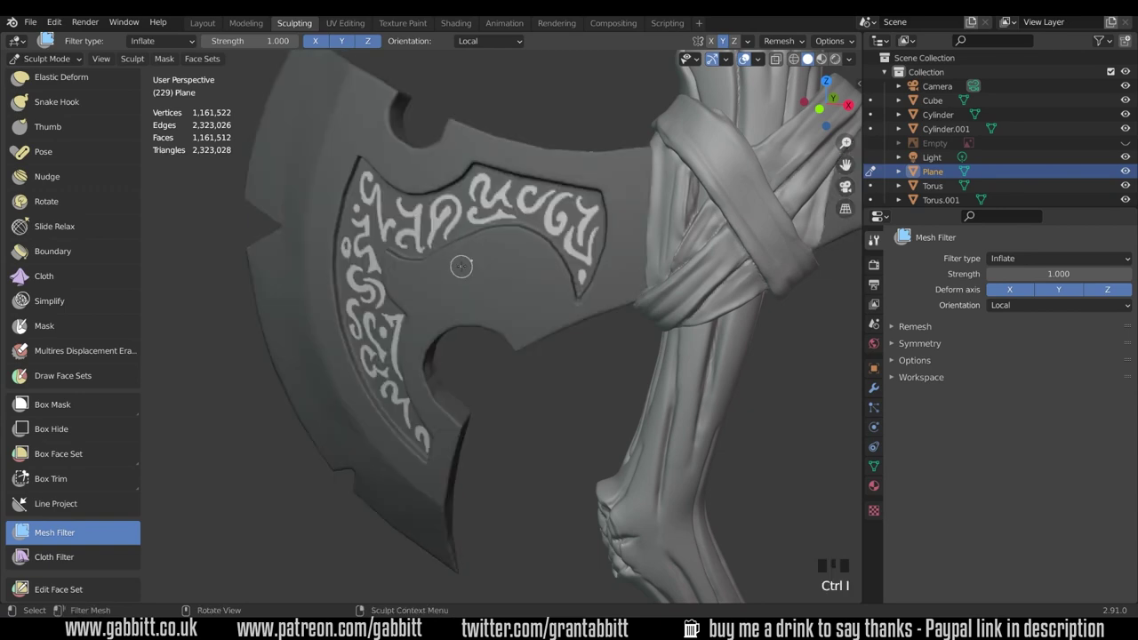
Step: Try the Inflate filter on the unmasked runes and inspect them from several angles
{"action": "middle_click_drag", "start_coordinate": [461, 267], "coordinate": [421, 182]}
{"action": "scroll", "coordinate": [450, 244], "scroll_direction": "up", "scroll_amount": 2}
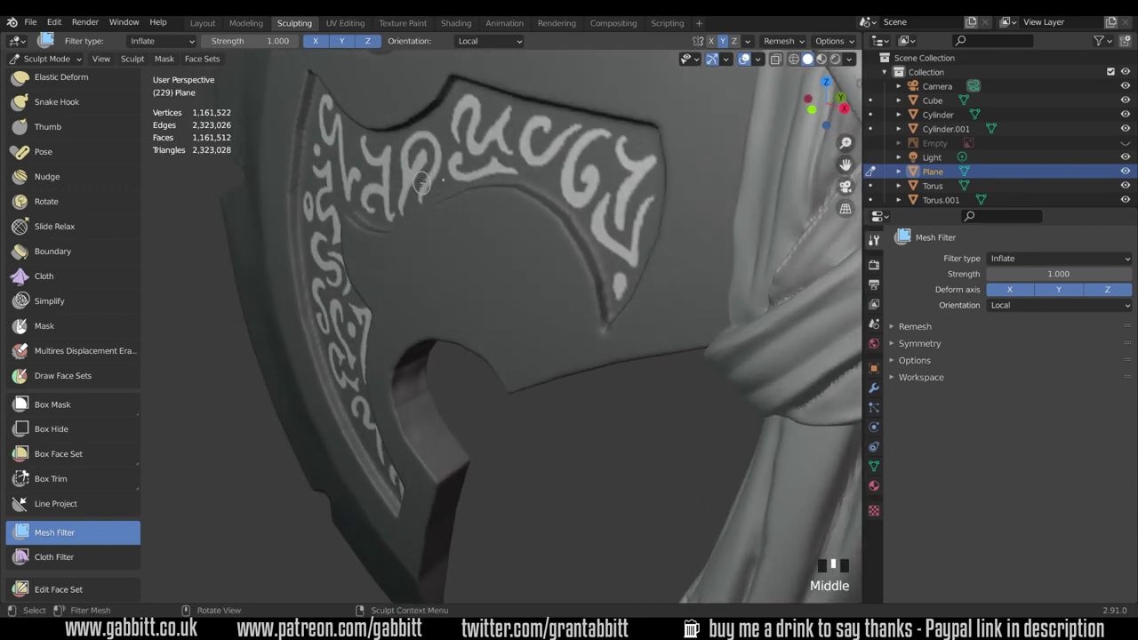
{"action": "left_click_drag", "start_coordinate": [430, 180], "coordinate": [434, 183]}
{"action": "middle_click_drag", "start_coordinate": [415, 222], "coordinate": [368, 156]}
{"action": "scroll", "coordinate": [403, 238], "scroll_direction": "up", "scroll_amount": 2}
{"action": "scroll", "coordinate": [402, 238], "scroll_direction": "up", "scroll_amount": 1}
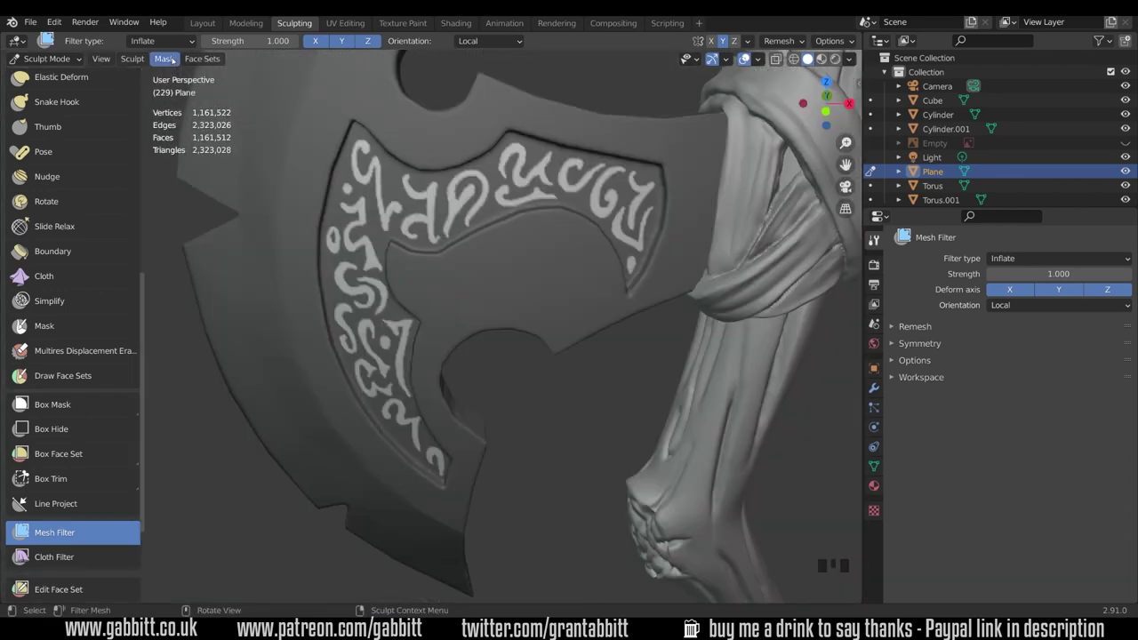
Step: Sharpen the mask around the runes
{"action": "left_click", "coordinate": [169, 60]}
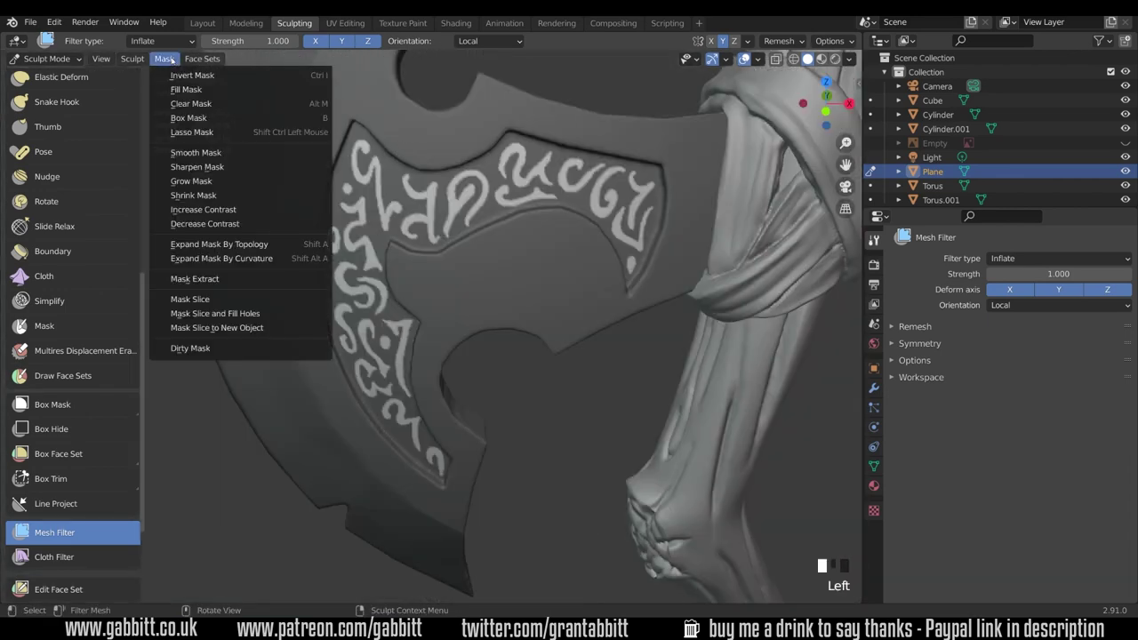
{"action": "left_click", "coordinate": [190, 168]}
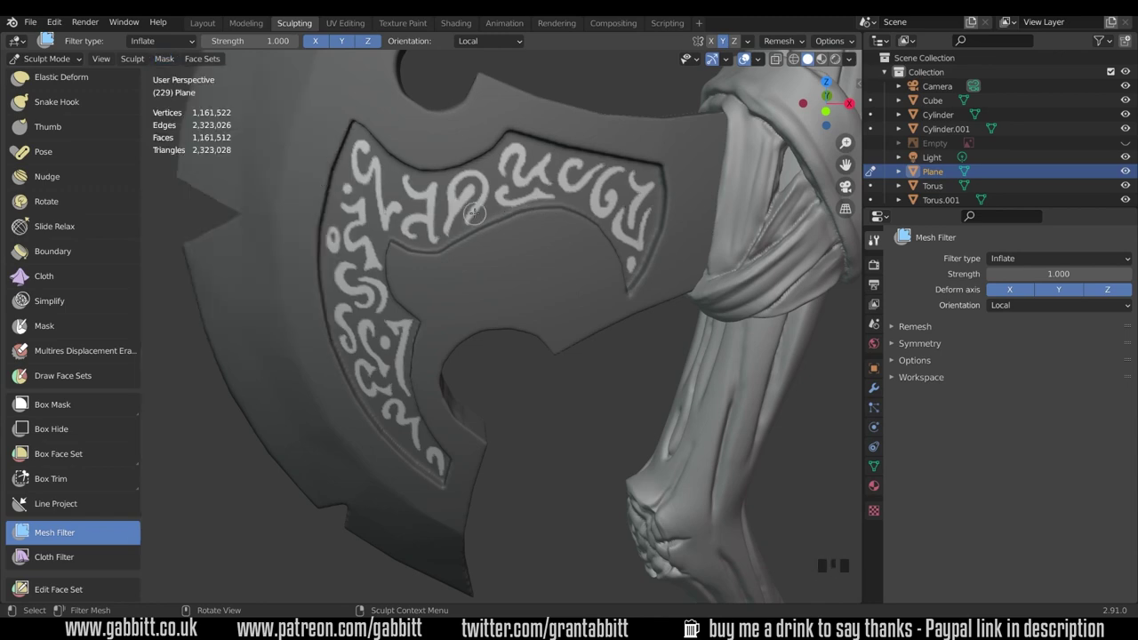
Step: Try smoothing the rune mask and undo it
{"action": "scroll", "coordinate": [474, 211], "scroll_direction": "up", "scroll_amount": 3}
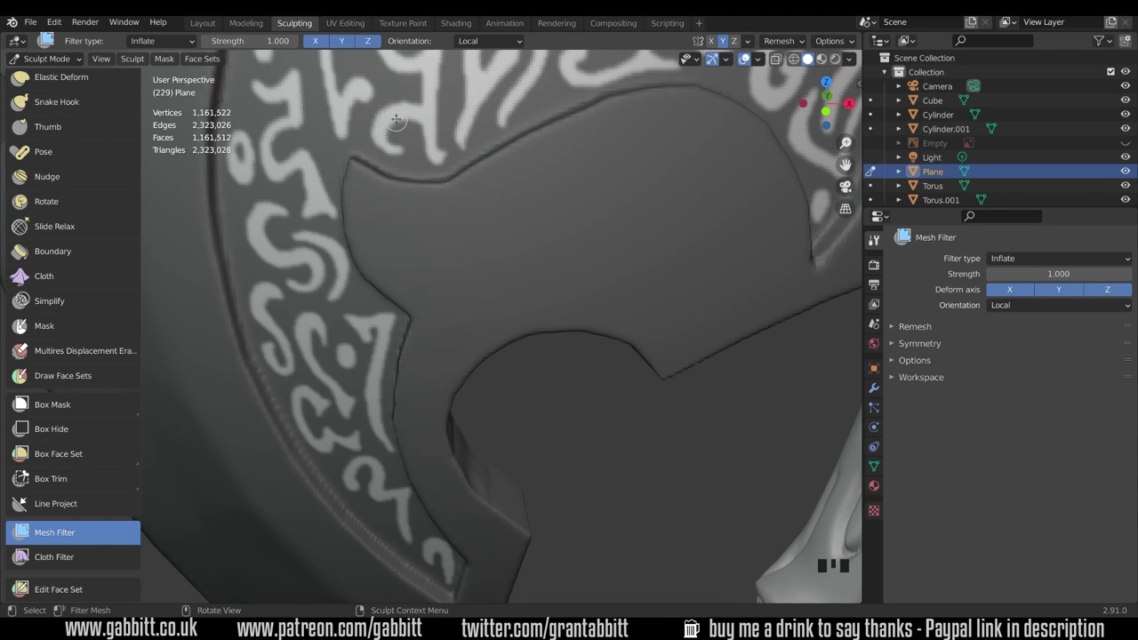
{"action": "left_click", "coordinate": [163, 59]}
{"action": "left_click", "coordinate": [197, 152]}
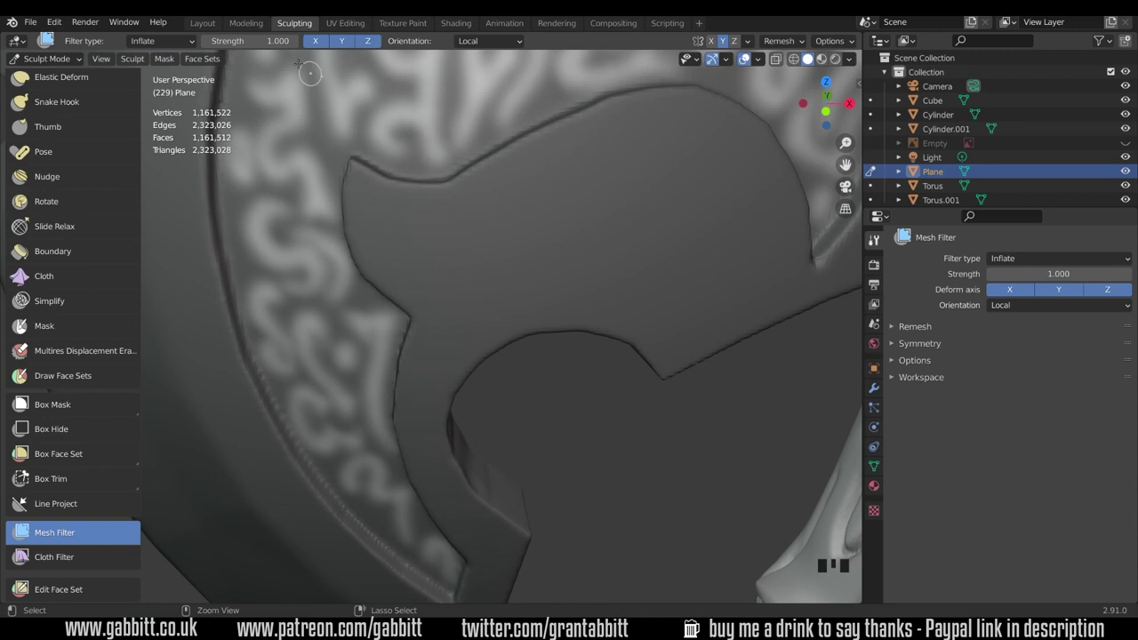
{"action": "key", "text": "ctrl+z"}
Step: Sharpen the rune mask once more
{"action": "left_click", "coordinate": [164, 59]}
{"action": "left_click", "coordinate": [203, 167]}
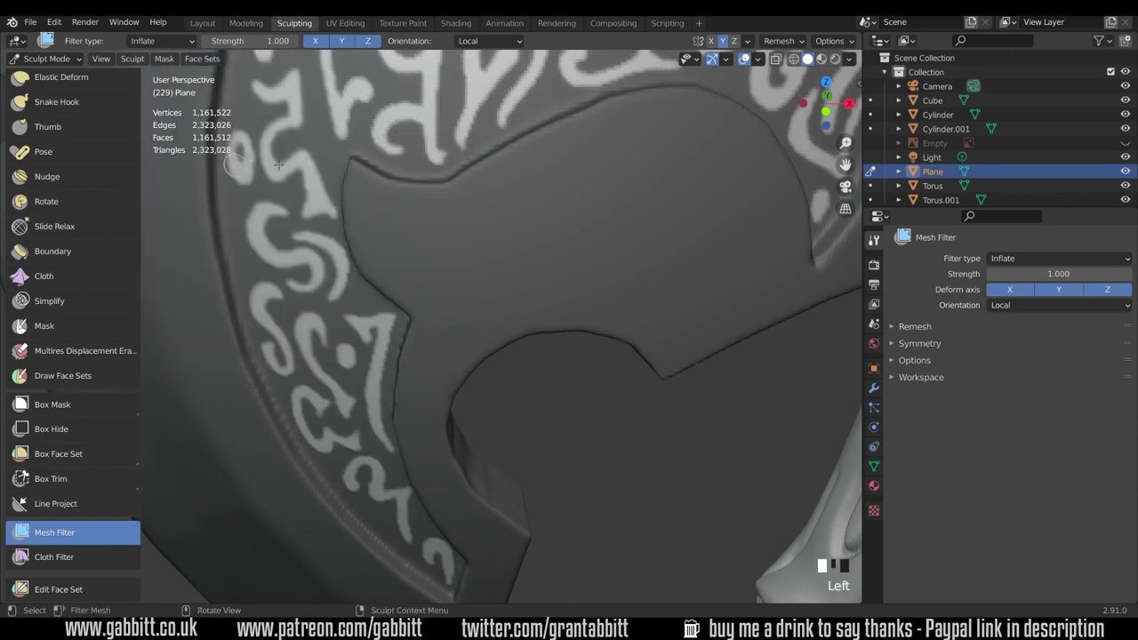
Step: Try inflating the unmasked runes strongly outward from the blade and inspect them from the side
{"action": "middle_click_drag", "start_coordinate": [556, 158], "coordinate": [534, 169]}
{"action": "scroll", "coordinate": [557, 180], "scroll_direction": "down", "scroll_amount": 2}
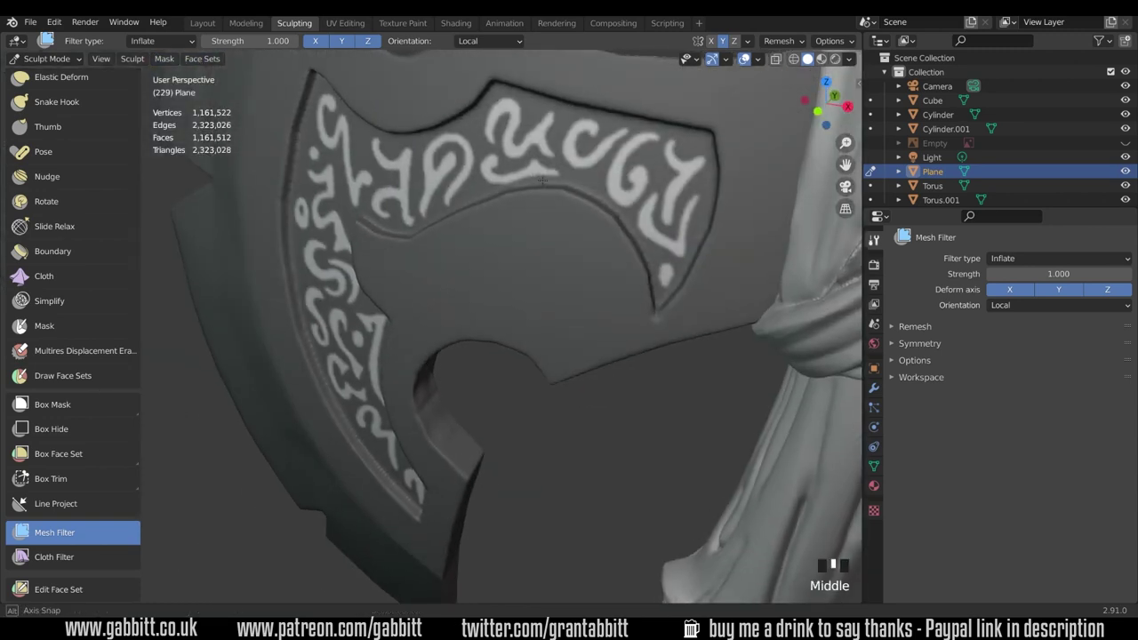
{"action": "left_click_drag", "start_coordinate": [326, 138], "coordinate": [329, 144]}
{"action": "middle_click_drag", "start_coordinate": [329, 143], "coordinate": [438, 303]}
{"action": "scroll", "coordinate": [457, 196], "scroll_direction": "down", "scroll_amount": 4}
{"action": "scroll", "coordinate": [468, 290], "scroll_direction": "up", "scroll_amount": 2}
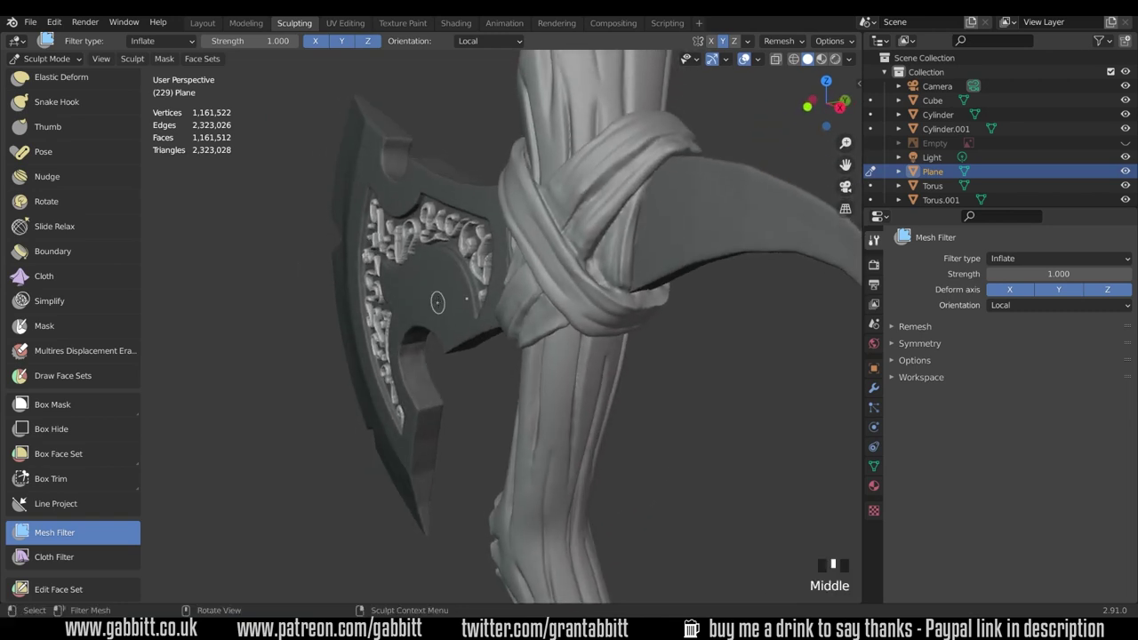
Step: Use the Inflate filter in the negative direction to sink the unmasked runes into the blade
{"action": "left_click_drag", "start_coordinate": [425, 247], "coordinate": [418, 242]}
{"action": "middle_click_drag", "start_coordinate": [418, 242], "coordinate": [473, 289]}
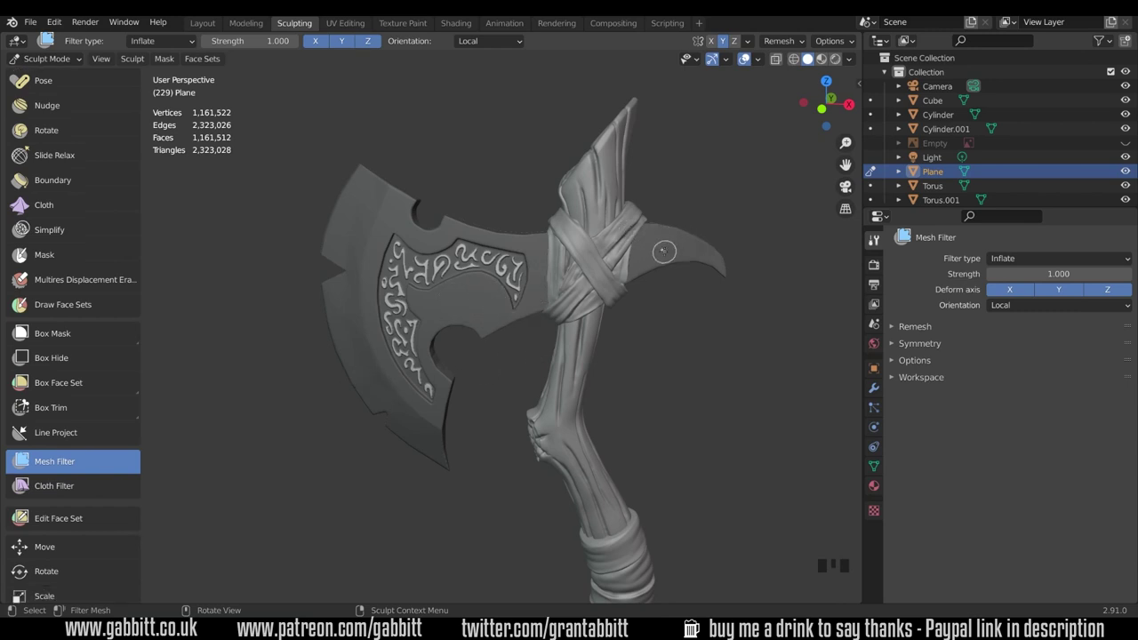
Step: Clear the mask from the blade
{"action": "left_click", "coordinate": [30, 21]}
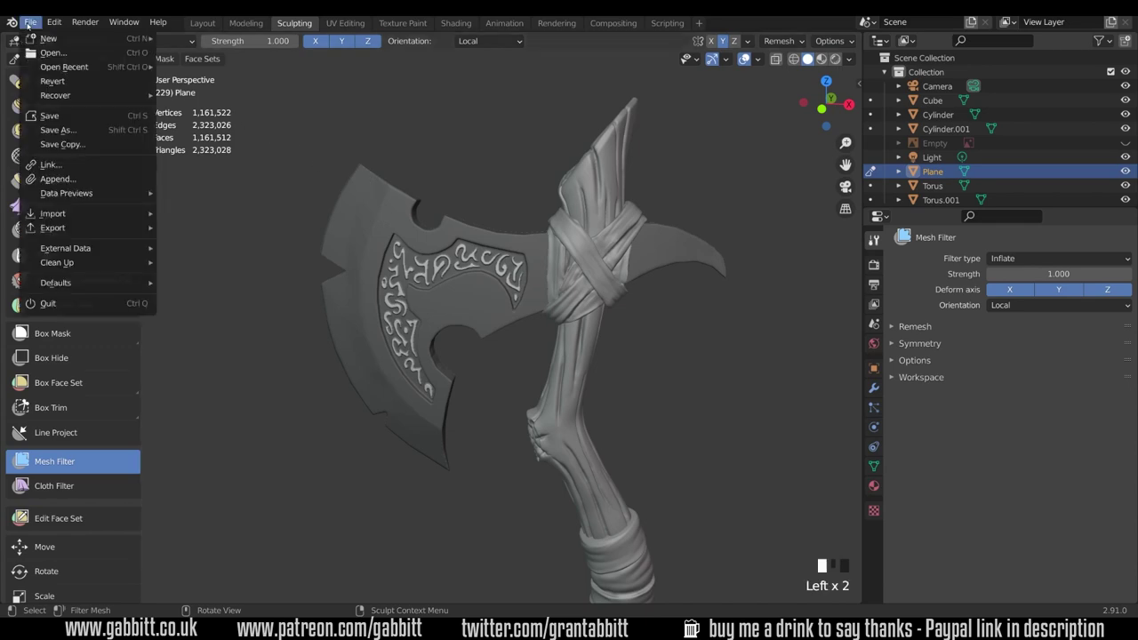
{"action": "left_click", "coordinate": [165, 59]}
{"action": "left_click", "coordinate": [188, 103]}
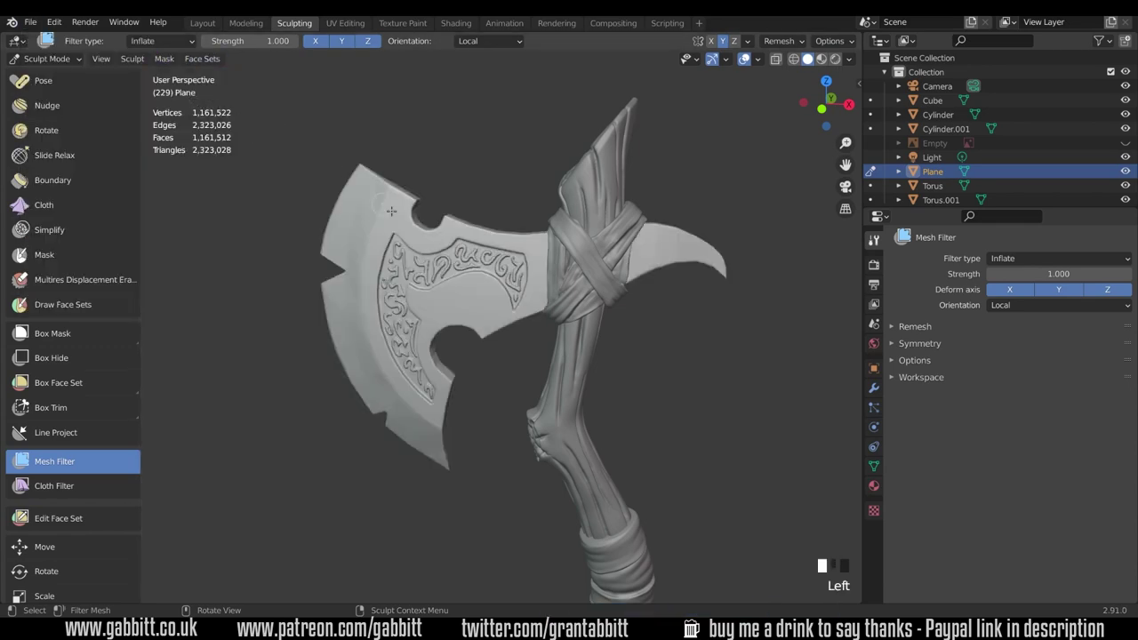
Step: Activate the Mask brush for the blade's plain inner area and set its hardness to 0.571
{"action": "key", "text": "KP_1"}
{"action": "middle_click_drag", "start_coordinate": [483, 351], "coordinate": [524, 363], "text": "ctrl"}
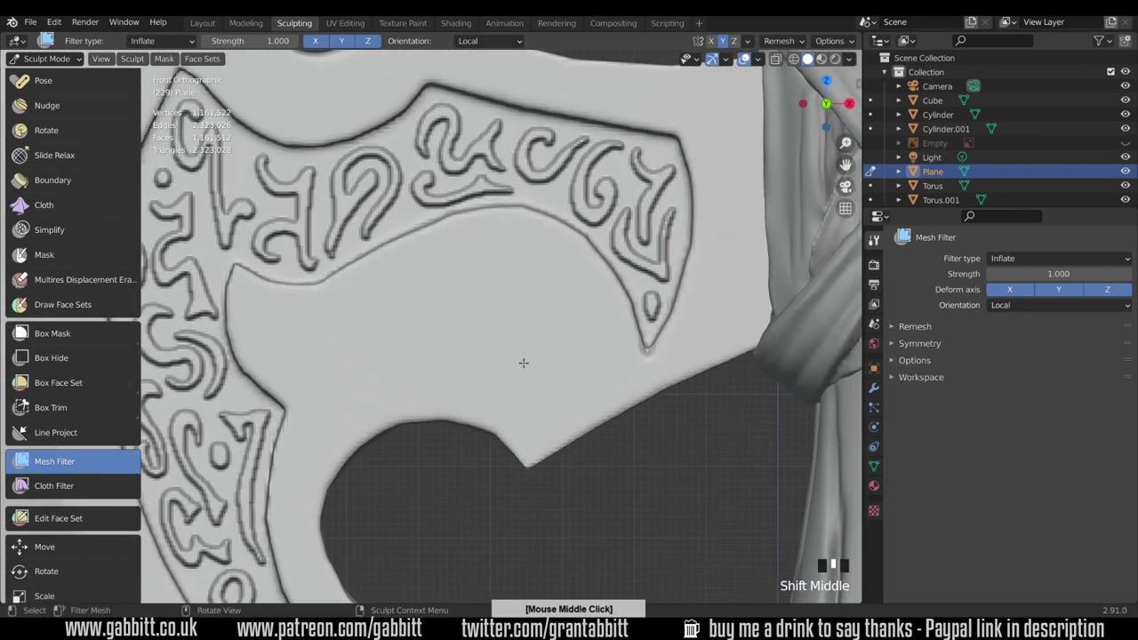
{"action": "left_click", "coordinate": [79, 254]}
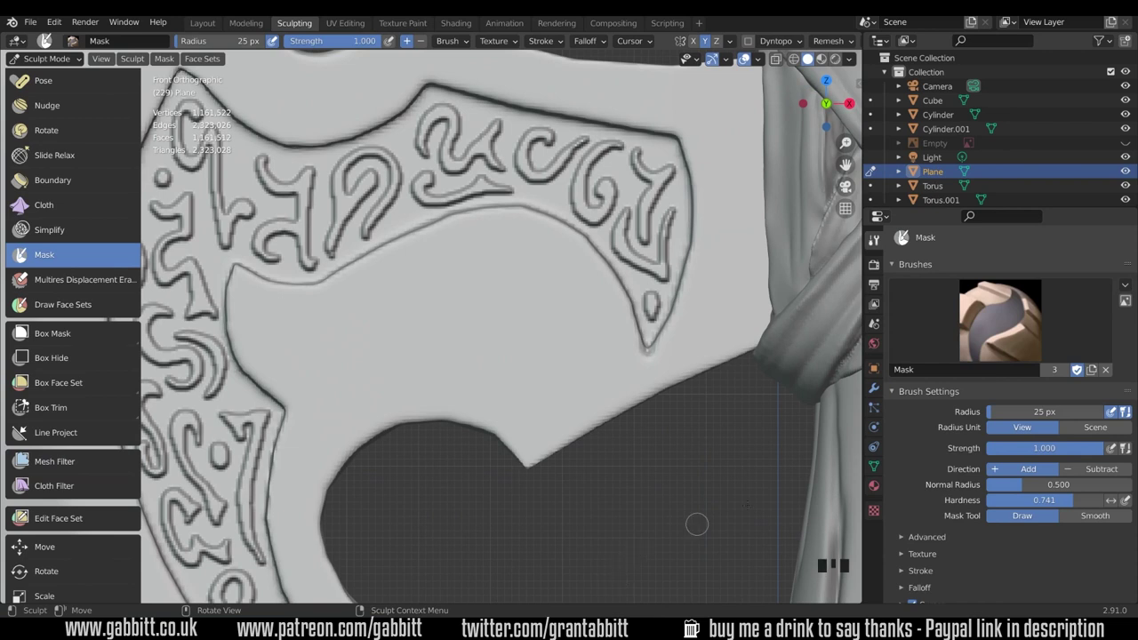
{"action": "left_click_drag", "start_coordinate": [1063, 501], "coordinate": [1046, 505]}
Step: Mask a small u-shaped rune and a large N-shaped rune on the plain area beneath the engraved band
{"action": "left_click_drag", "start_coordinate": [567, 325], "coordinate": [546, 370]}
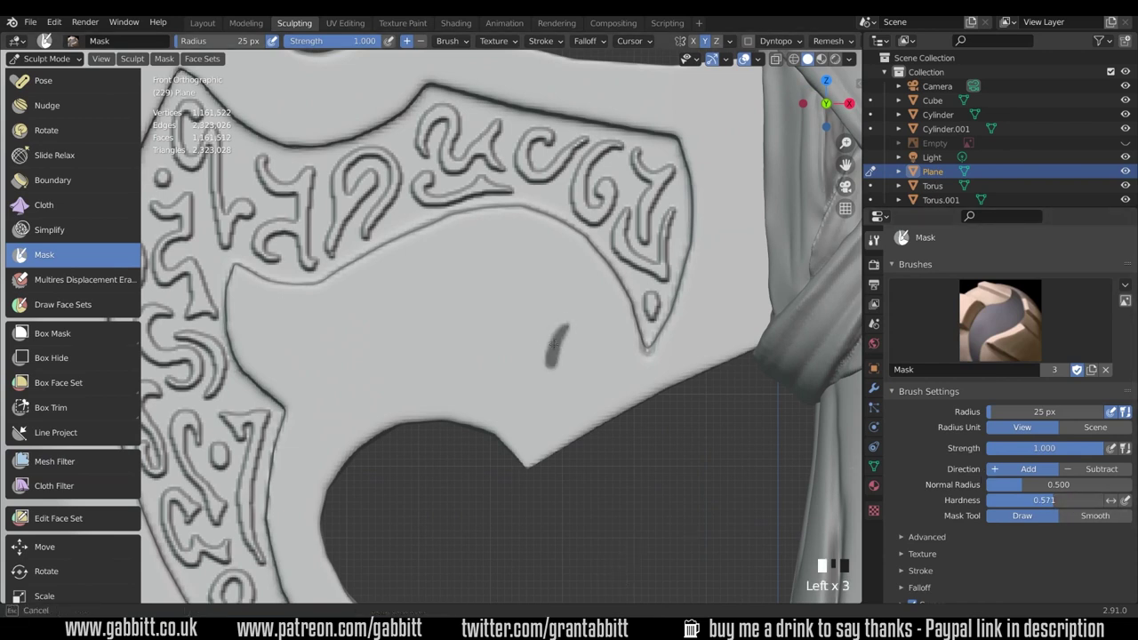
{"action": "left_click", "coordinate": [164, 59]}
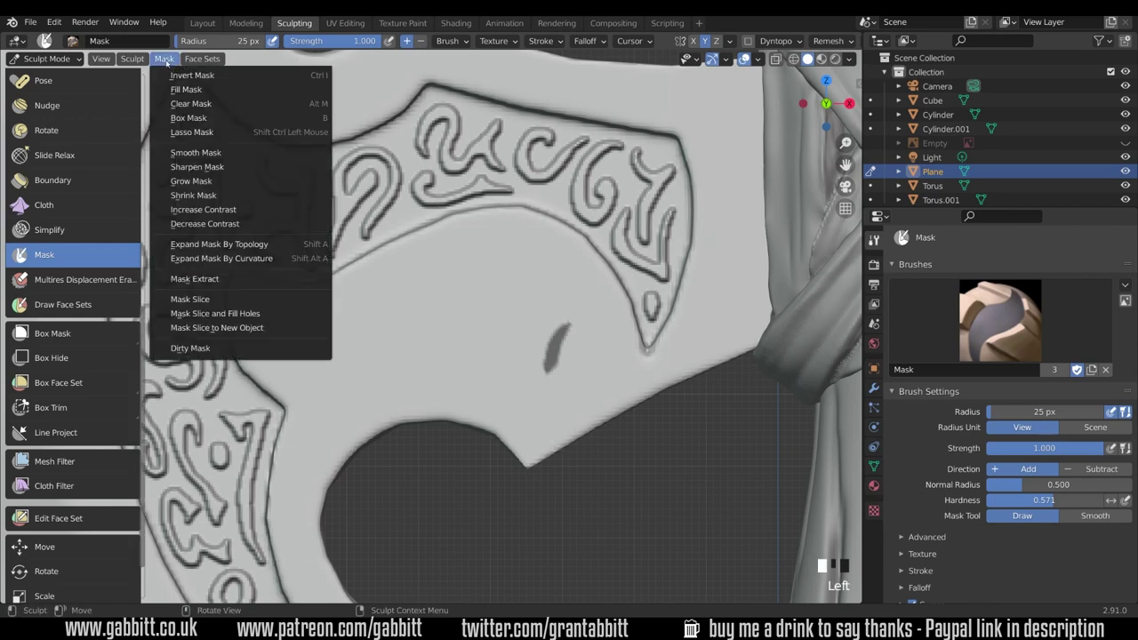
{"action": "mouse_move", "coordinate": [552, 363]}
{"action": "left_mouse_down"}
{"action": "mouse_move", "coordinate": [601, 337]}
{"action": "mouse_move", "coordinate": [600, 386]}
{"action": "left_mouse_up"}
{"action": "left_click_drag", "start_coordinate": [601, 340], "coordinate": [617, 331]}
{"action": "left_click_drag", "start_coordinate": [565, 265], "coordinate": [525, 344]}
{"action": "left_click_drag", "start_coordinate": [534, 246], "coordinate": [433, 374]}
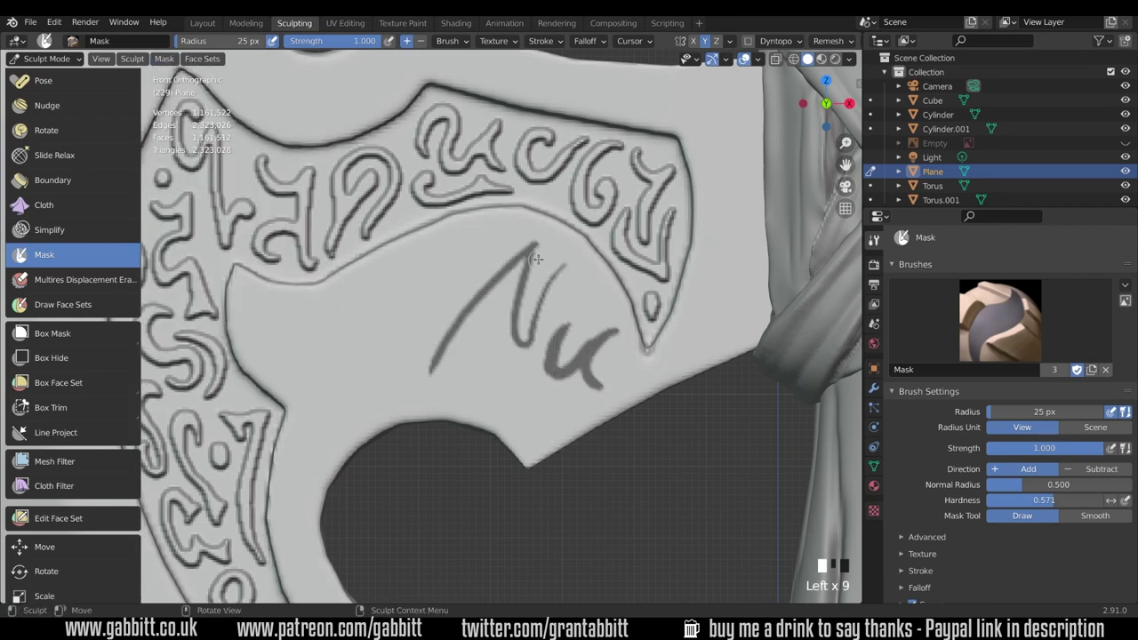
{"action": "left_click_drag", "start_coordinate": [512, 271], "coordinate": [438, 379]}
{"action": "left_click_drag", "start_coordinate": [525, 259], "coordinate": [493, 293]}
{"action": "mouse_move", "coordinate": [467, 346]}
{"action": "left_mouse_down"}
{"action": "mouse_move", "coordinate": [524, 262]}
{"action": "mouse_move", "coordinate": [520, 322]}
{"action": "left_mouse_up"}
{"action": "mouse_move", "coordinate": [519, 311]}
{"action": "left_mouse_down"}
{"action": "mouse_move", "coordinate": [530, 332]}
{"action": "mouse_move", "coordinate": [564, 267]}
{"action": "left_mouse_up"}
{"action": "mouse_move", "coordinate": [561, 268]}
{"action": "left_mouse_down"}
{"action": "mouse_move", "coordinate": [577, 298]}
{"action": "mouse_move", "coordinate": [565, 272]}
{"action": "left_mouse_up"}
Step: Mask a small 2-shaped rune beside the large N-shaped one and an angled rune beneath it
{"action": "mouse_move", "coordinate": [400, 272]}
{"action": "left_mouse_down"}
{"action": "mouse_move", "coordinate": [432, 283]}
{"action": "mouse_move", "coordinate": [427, 329]}
{"action": "left_mouse_up"}
{"action": "mouse_move", "coordinate": [399, 272]}
{"action": "left_mouse_down"}
{"action": "mouse_move", "coordinate": [427, 290]}
{"action": "mouse_move", "coordinate": [404, 292]}
{"action": "left_mouse_up"}
{"action": "mouse_move", "coordinate": [418, 316]}
{"action": "left_mouse_down"}
{"action": "mouse_move", "coordinate": [442, 310]}
{"action": "mouse_move", "coordinate": [432, 322]}
{"action": "left_mouse_up"}
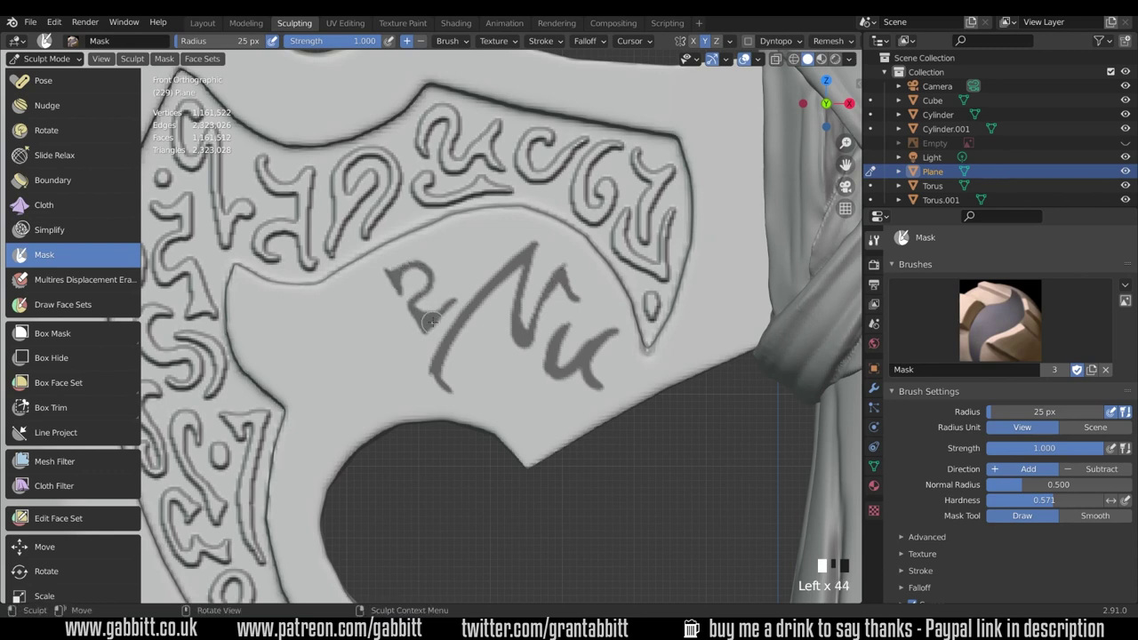
{"action": "mouse_move", "coordinate": [471, 370]}
{"action": "left_mouse_down"}
{"action": "mouse_move", "coordinate": [534, 393]}
{"action": "mouse_move", "coordinate": [495, 336]}
{"action": "left_mouse_up"}
{"action": "mouse_move", "coordinate": [495, 340]}
{"action": "left_mouse_down"}
{"action": "mouse_move", "coordinate": [530, 391]}
{"action": "mouse_move", "coordinate": [466, 366]}
{"action": "mouse_move", "coordinate": [539, 395]}
{"action": "left_mouse_up"}
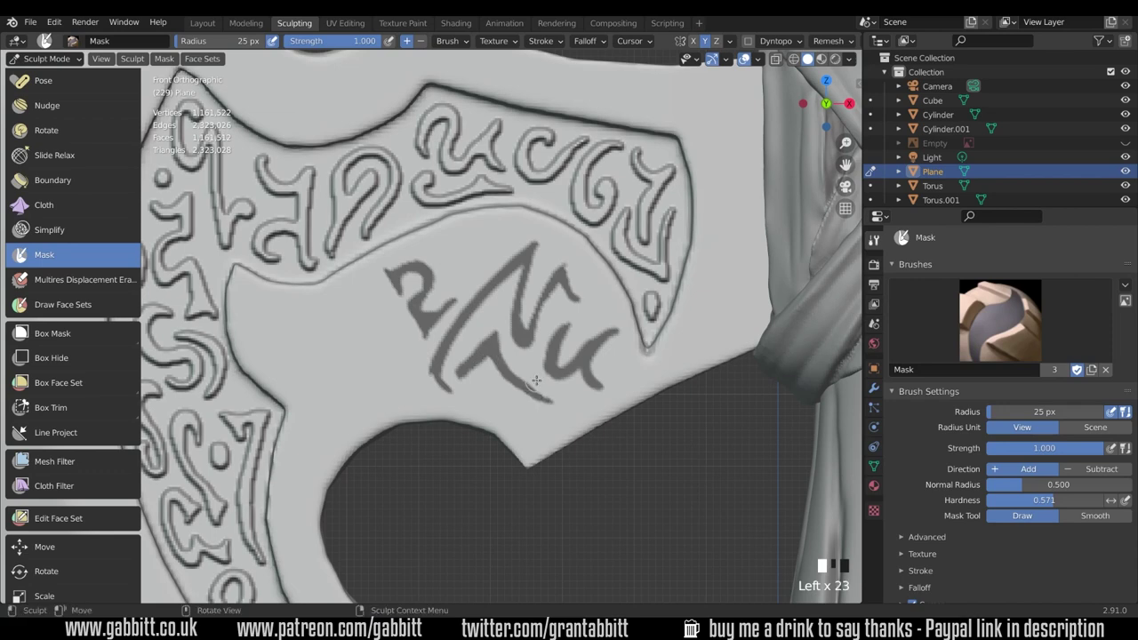
Step: Mask curled runes on the part of the plain area nearest the cutting edge, undoing misplaced strokes
{"action": "left_click_drag", "start_coordinate": [292, 355], "coordinate": [341, 361]}
{"action": "left_click_drag", "start_coordinate": [349, 322], "coordinate": [363, 370]}
{"action": "middle_click_drag", "start_coordinate": [444, 313], "coordinate": [410, 332]}
{"action": "key", "text": "ctrl+z"}
{"action": "key", "text": "KP_1"}
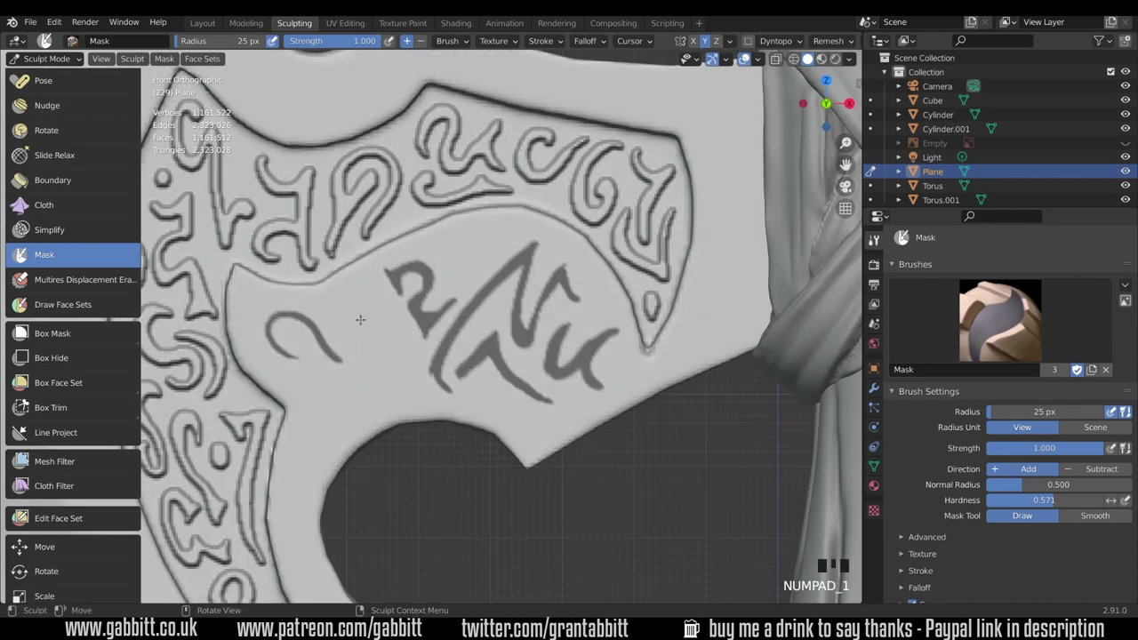
{"action": "mouse_move", "coordinate": [348, 328]}
{"action": "left_mouse_down"}
{"action": "mouse_move", "coordinate": [364, 367]}
{"action": "mouse_move", "coordinate": [340, 414]}
{"action": "mouse_move", "coordinate": [329, 377]}
{"action": "mouse_move", "coordinate": [331, 409]}
{"action": "left_mouse_up"}
{"action": "key", "text": "ctrl+z"}
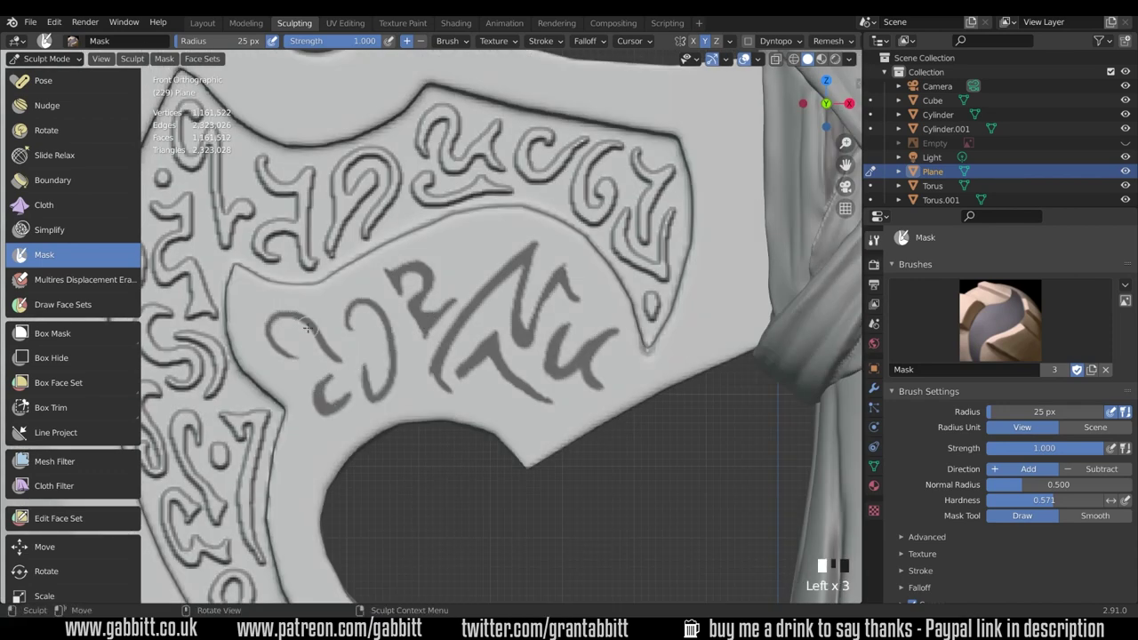
{"action": "left_click_drag", "start_coordinate": [308, 329], "coordinate": [272, 351]}
{"action": "left_click_drag", "start_coordinate": [345, 307], "coordinate": [372, 354]}
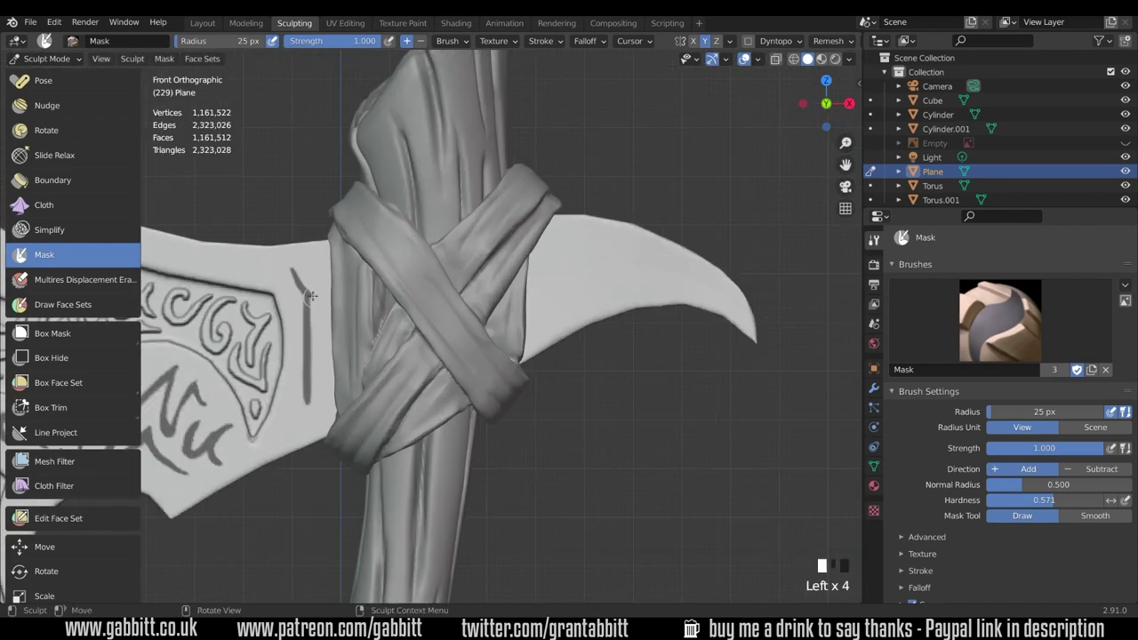
Step: Mask a long curved stroke on the blade beside the leather binding and a branching, curled rune on the rear spike
{"action": "left_click", "coordinate": [302, 398], "text": "ctrl"}
{"action": "left_click_drag", "start_coordinate": [304, 276], "coordinate": [304, 407]}
{"action": "left_click_drag", "start_coordinate": [570, 258], "coordinate": [548, 317]}
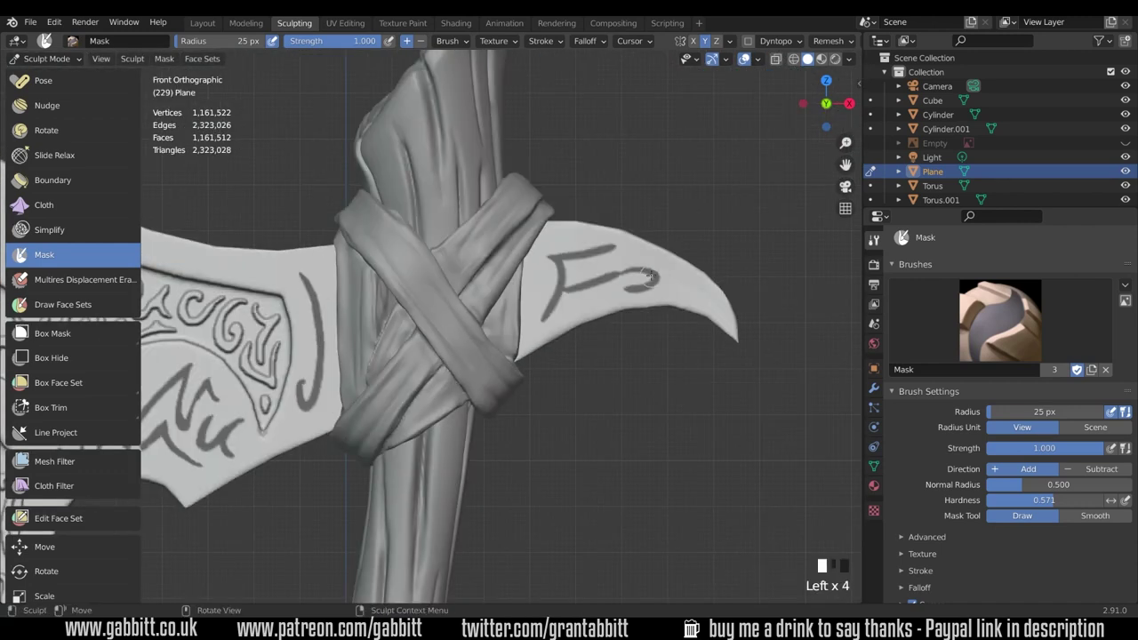
{"action": "left_click_drag", "start_coordinate": [608, 267], "coordinate": [651, 279]}
Step: Mask a long hooked line along the outer border of the engraved band, following the cutting edge
{"action": "mouse_move", "coordinate": [528, 338]}
{"action": "middle_mouse_down", "text": "ctrl"}
{"action": "mouse_move", "coordinate": [529, 439]}
{"action": "mouse_move", "coordinate": [529, 356]}
{"action": "middle_mouse_up", "text": "ctrl"}
{"action": "middle_click_drag", "start_coordinate": [177, 214], "coordinate": [382, 128], "text": "shift"}
{"action": "left_click_drag", "start_coordinate": [384, 119], "coordinate": [338, 254]}
{"action": "middle_click_drag", "start_coordinate": [596, 365], "coordinate": [594, 471], "text": "ctrl"}
{"action": "middle_click_drag", "start_coordinate": [594, 471], "coordinate": [617, 468], "text": "shift"}
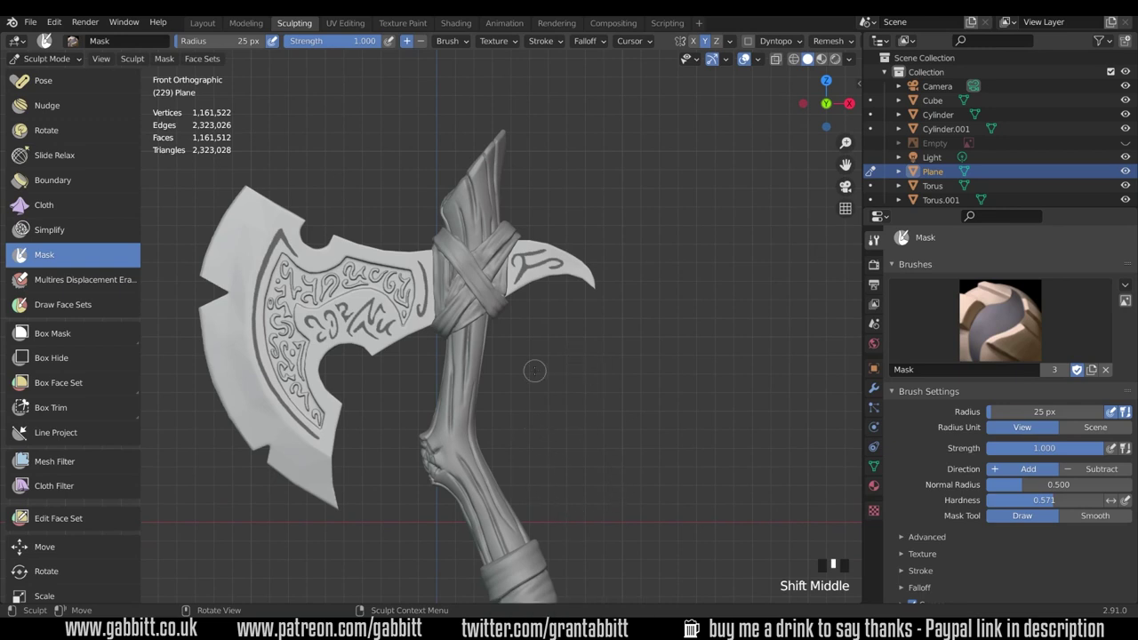
Step: Invert the mask so only the new runes stay editable, and activate the Mesh Filter tool
{"action": "key", "text": "ctrl+i"}
{"action": "middle_click_drag", "start_coordinate": [574, 376], "coordinate": [546, 393]}
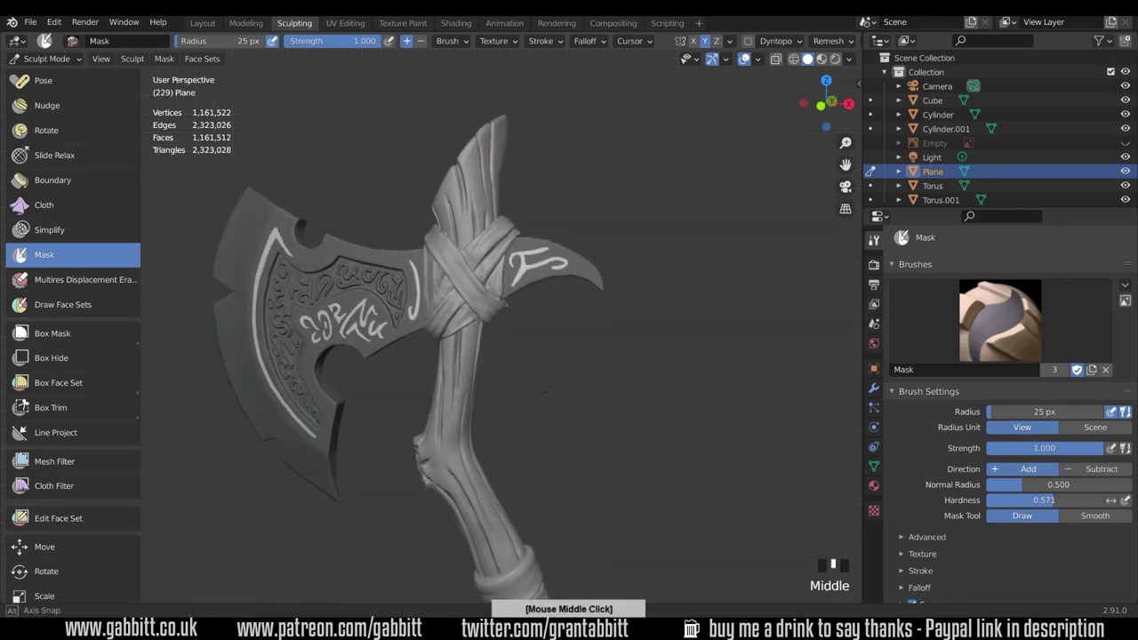
{"action": "left_click", "coordinate": [96, 464]}
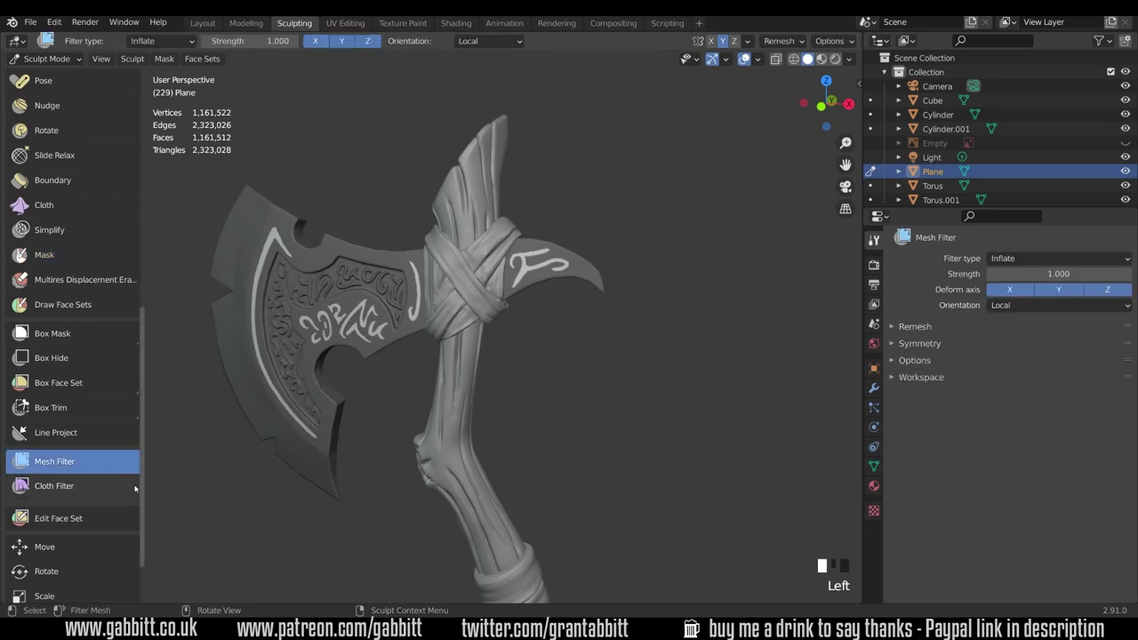
Step: Try the Inflate filter on the unmasked runes, inspect them, and undo it
{"action": "mouse_move", "coordinate": [445, 257]}
{"action": "middle_mouse_down"}
{"action": "mouse_move", "coordinate": [432, 312]}
{"action": "mouse_move", "coordinate": [510, 377]}
{"action": "middle_mouse_up"}
{"action": "mouse_move", "coordinate": [462, 356]}
{"action": "left_mouse_down"}
{"action": "mouse_move", "coordinate": [470, 351]}
{"action": "mouse_move", "coordinate": [461, 362]}
{"action": "left_mouse_up"}
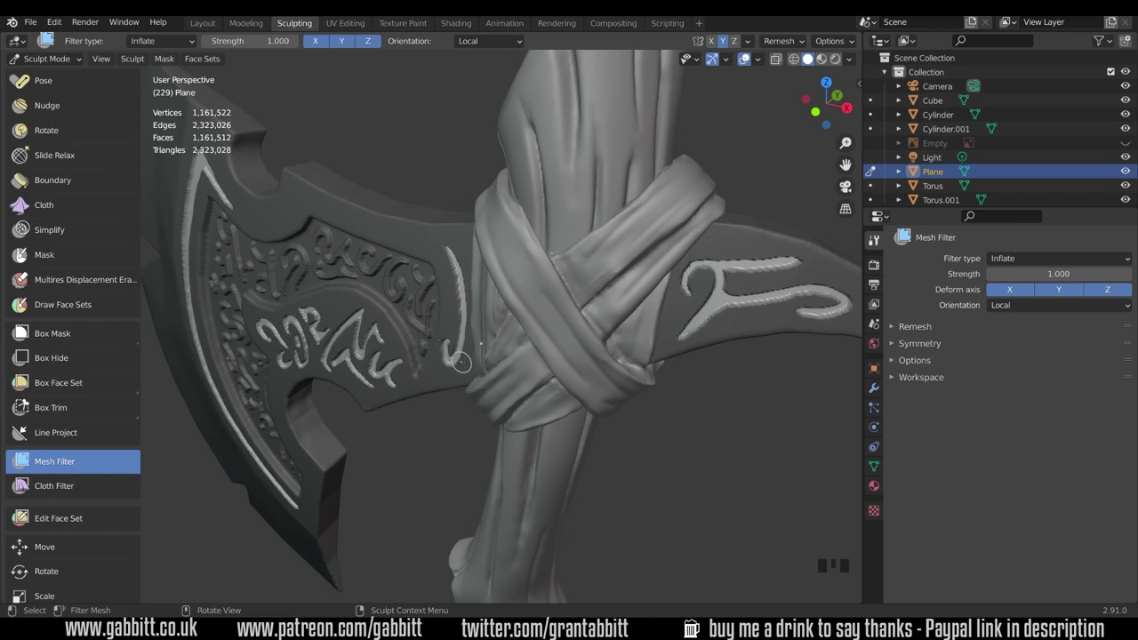
{"action": "middle_click_drag", "start_coordinate": [461, 362], "coordinate": [474, 443]}
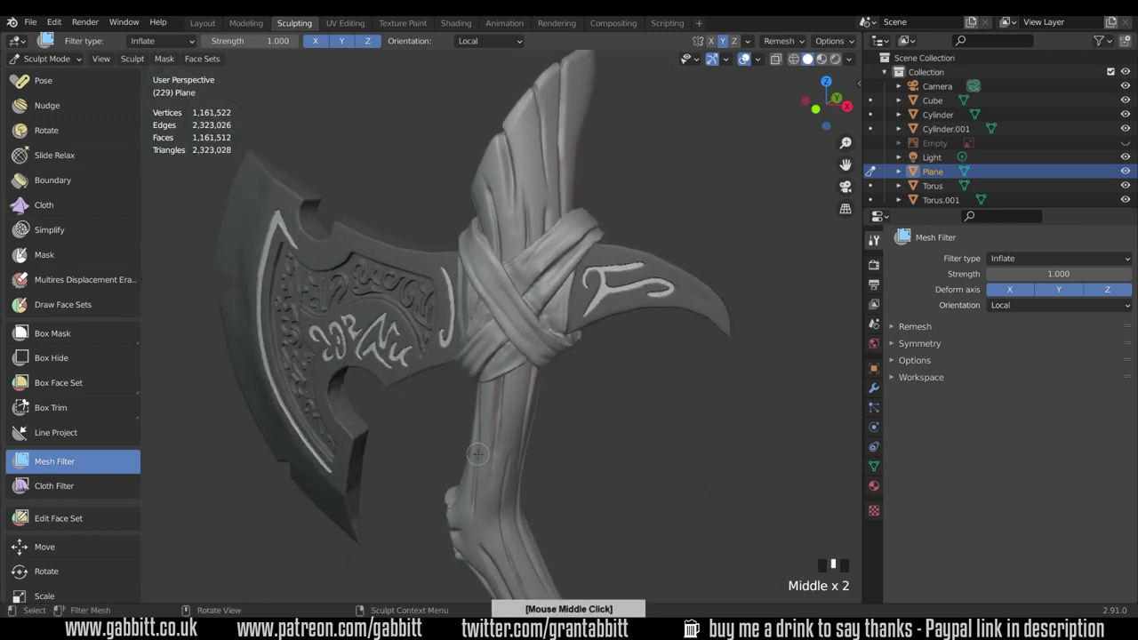
{"action": "key", "text": "ctrl+z"}
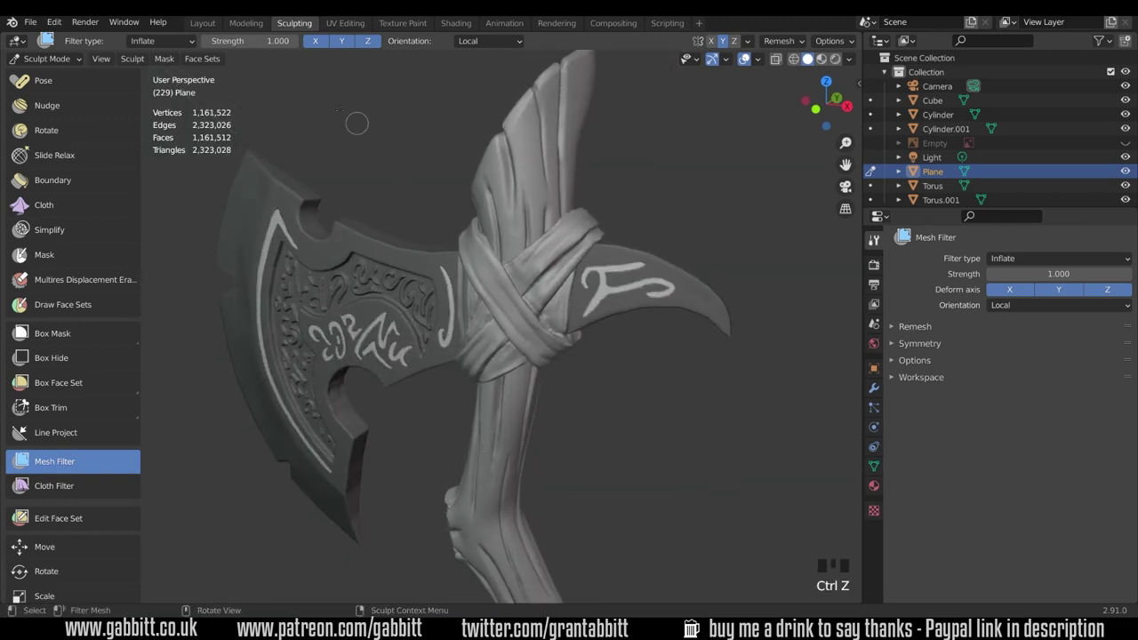
Step: Sharpen the inverted rune mask
{"action": "left_click", "coordinate": [163, 58]}
{"action": "left_click", "coordinate": [219, 172]}
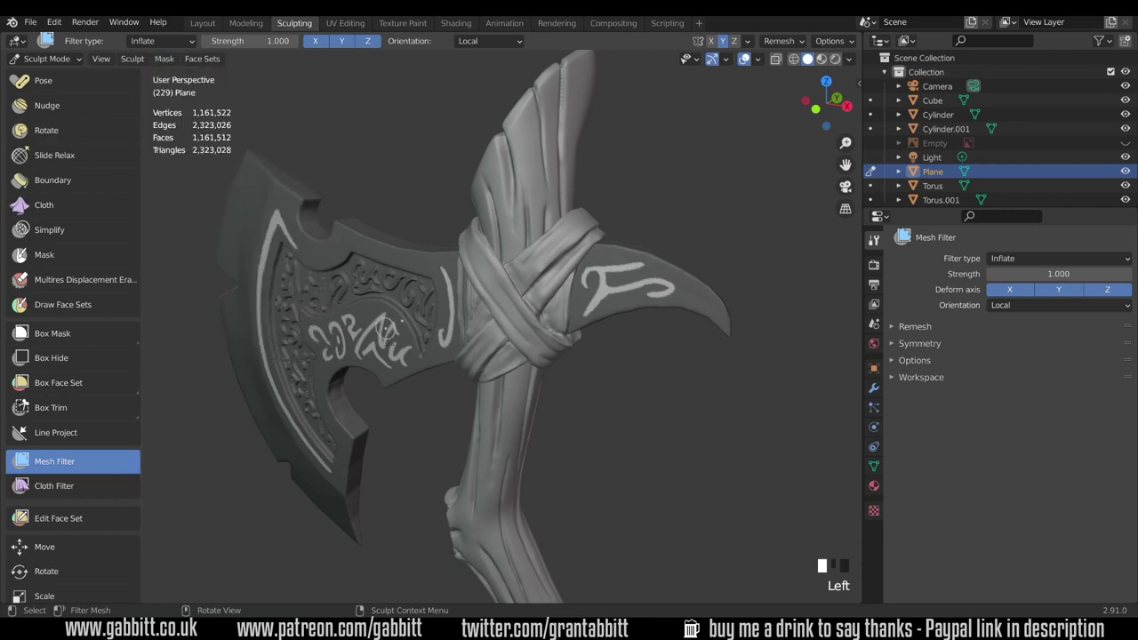
{"action": "middle_click_drag", "start_coordinate": [258, 118], "coordinate": [316, 256], "text": "ctrl"}
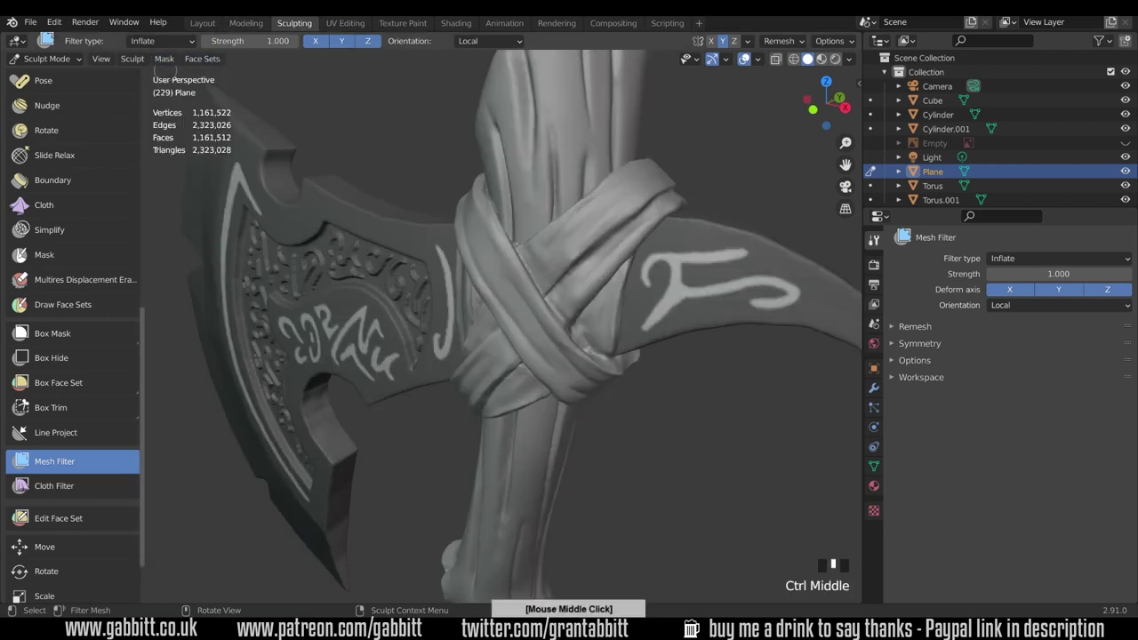
Step: Try the Inflate filter on the sharpened runes and undo it after inspecting them
{"action": "left_click_drag", "start_coordinate": [380, 363], "coordinate": [381, 372]}
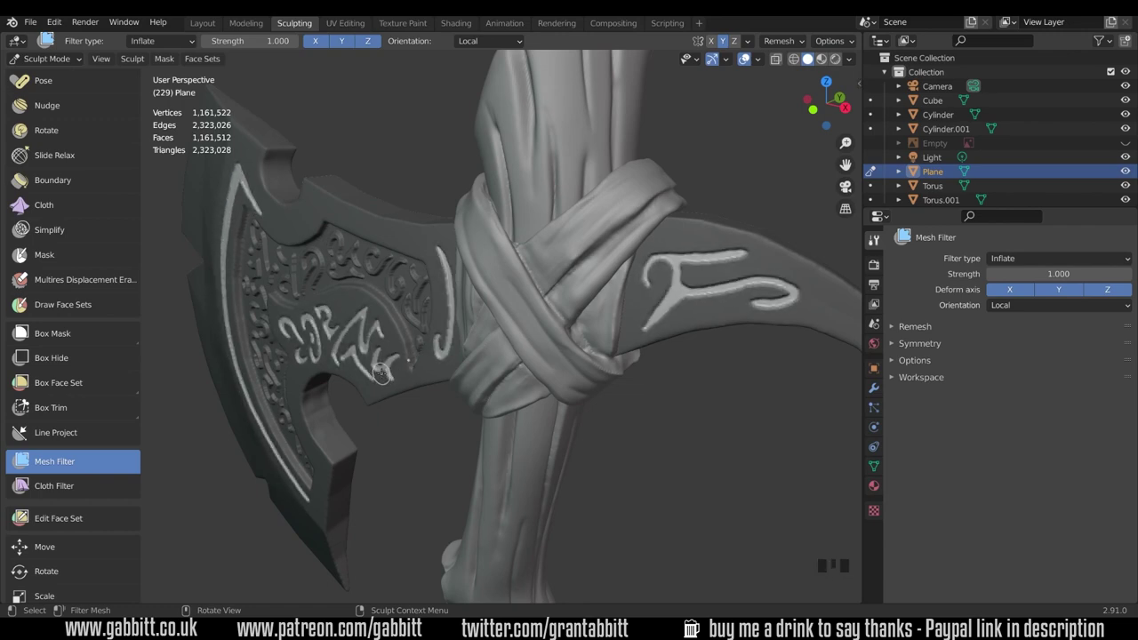
{"action": "middle_click_drag", "start_coordinate": [381, 372], "coordinate": [509, 339]}
{"action": "key", "text": "ctrl+z"}
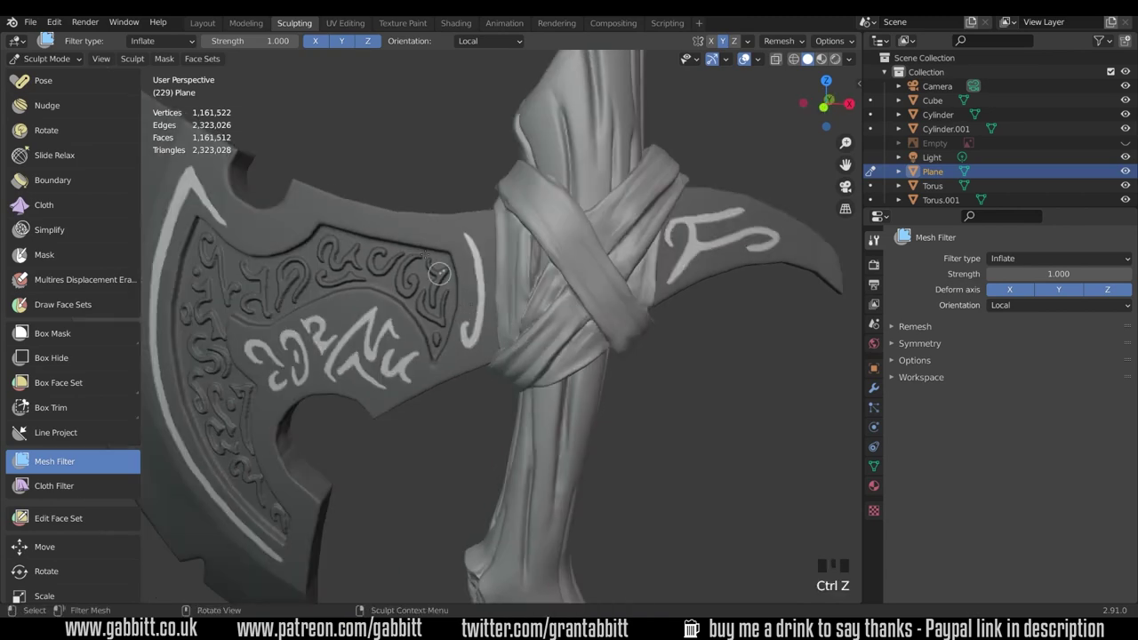
Step: Sharpen the rune mask again and displace the unmasked runes with the Inflate filter
{"action": "left_click", "coordinate": [163, 59]}
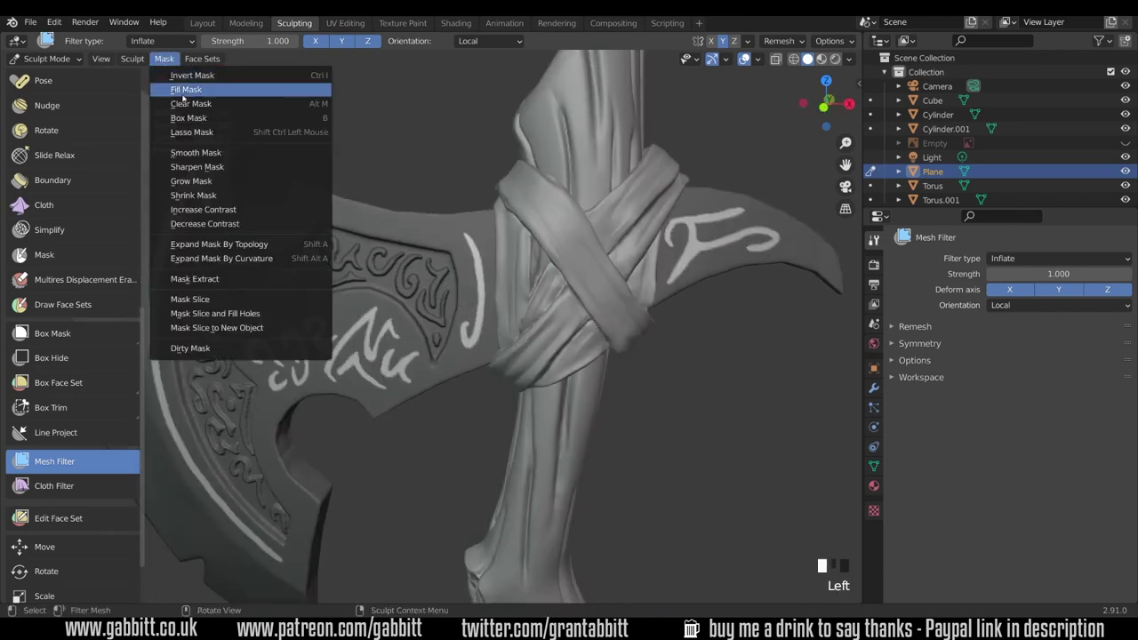
{"action": "left_click", "coordinate": [205, 166]}
{"action": "middle_click_drag", "start_coordinate": [471, 390], "coordinate": [427, 398]}
{"action": "mouse_move", "coordinate": [426, 399]}
{"action": "left_mouse_down"}
{"action": "mouse_move", "coordinate": [440, 392]}
{"action": "mouse_move", "coordinate": [429, 395]}
{"action": "left_mouse_up"}
{"action": "middle_click_drag", "start_coordinate": [429, 396], "coordinate": [514, 395], "text": "ctrl"}
{"action": "middle_click_drag", "start_coordinate": [515, 395], "coordinate": [526, 391]}
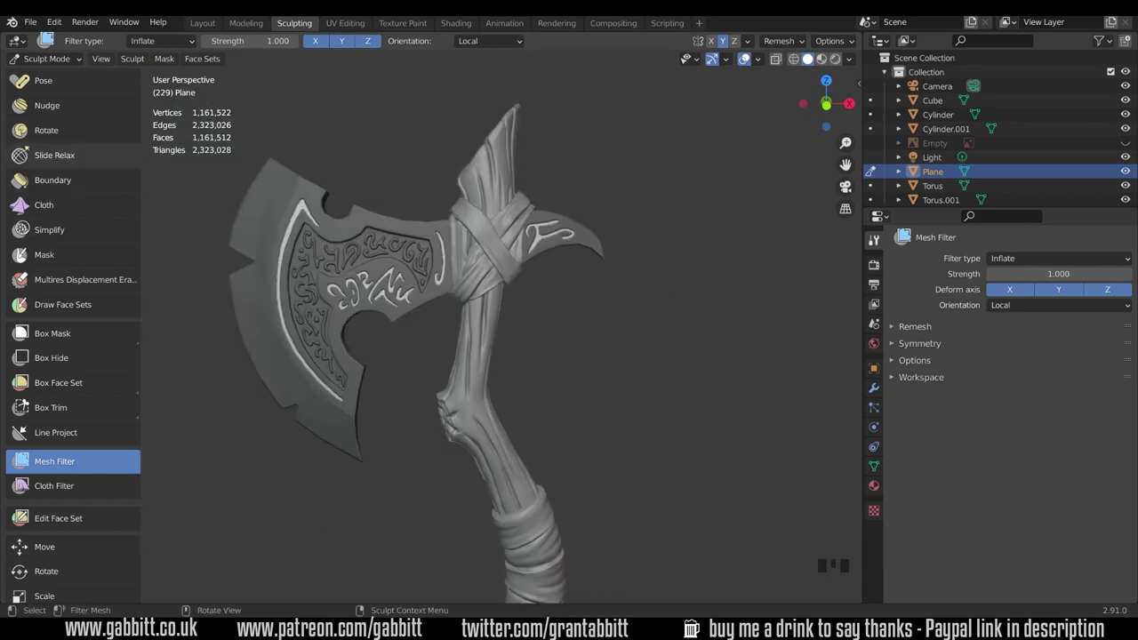
Step: Save the file and clear the mask from the blade to inspect the engraved runes
{"action": "key", "text": "ctrl+s"}
{"action": "left_click", "coordinate": [169, 62]}
{"action": "left_click", "coordinate": [191, 103]}
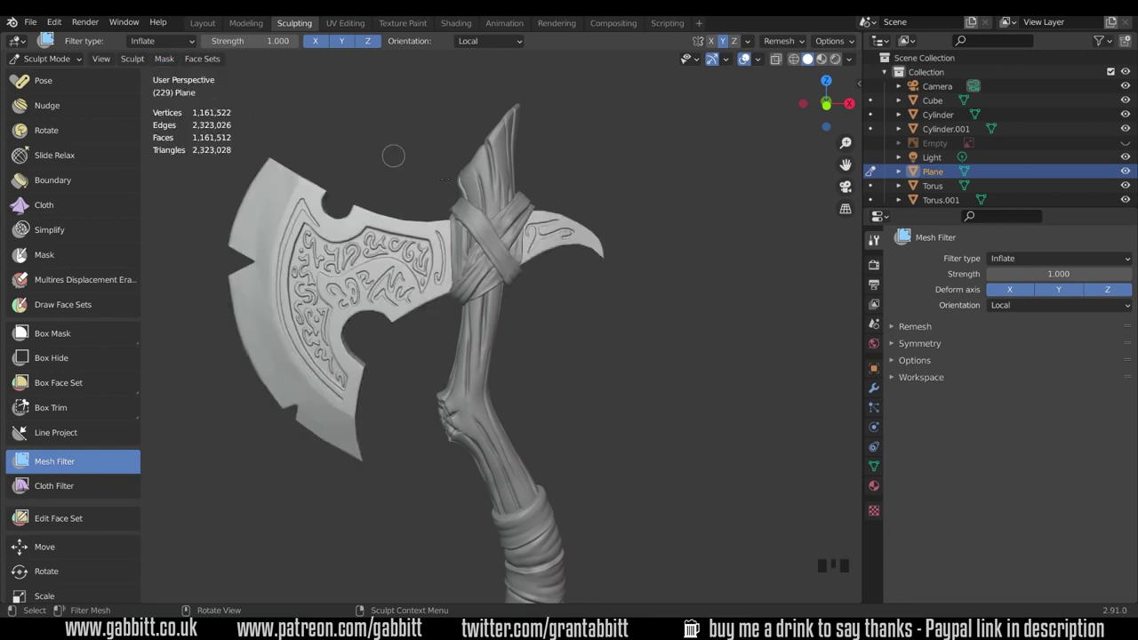
{"action": "middle_click_drag", "start_coordinate": [637, 368], "coordinate": [586, 410]}
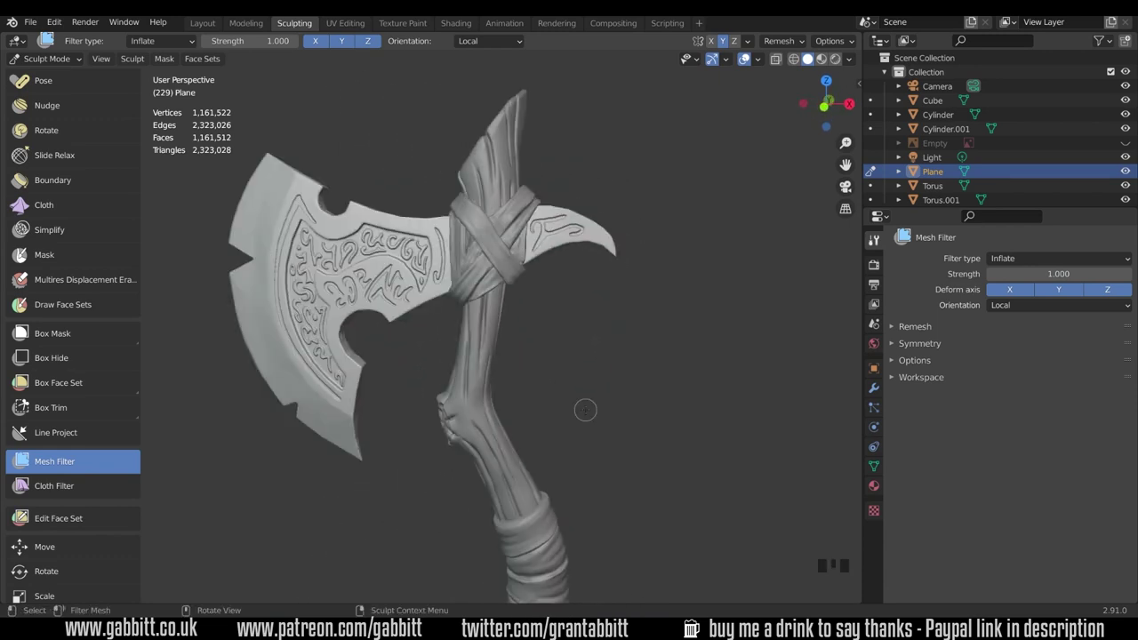